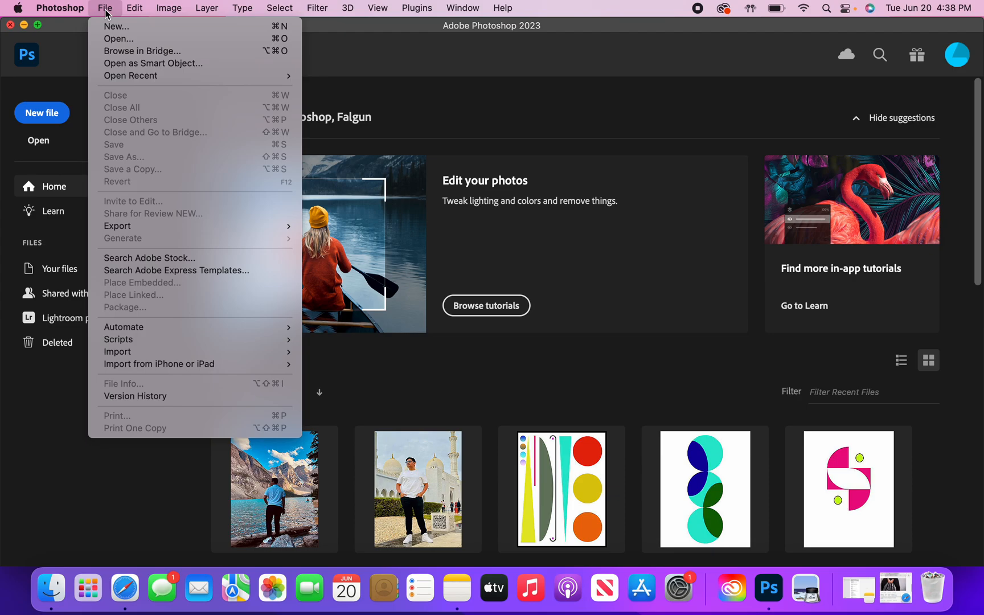
- Create a new 1920 x 1080 px document at 75 ppi in RGB color with a white background
click(123, 28)
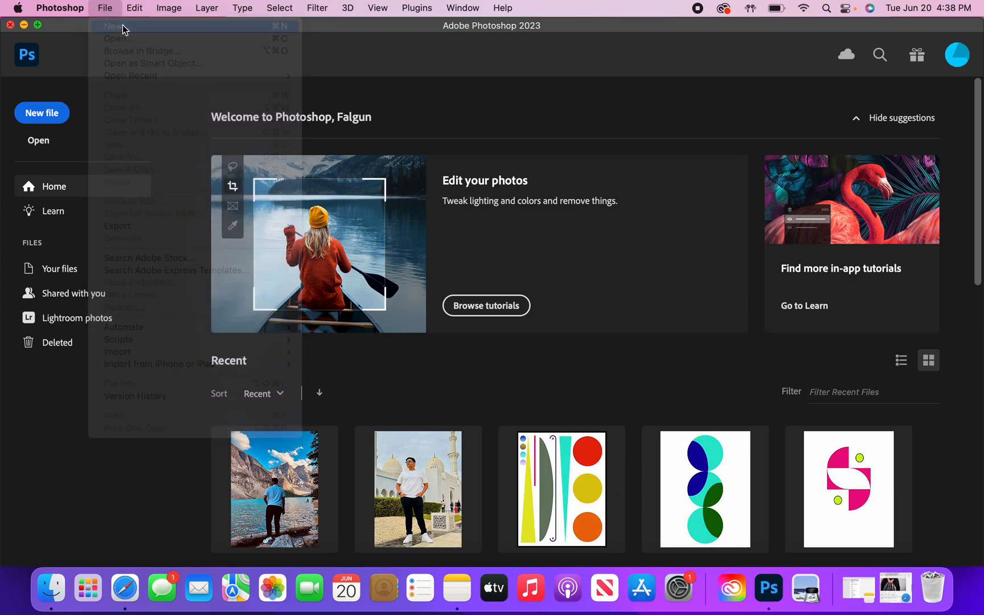
double_click(690, 169)
key(BackSpace)
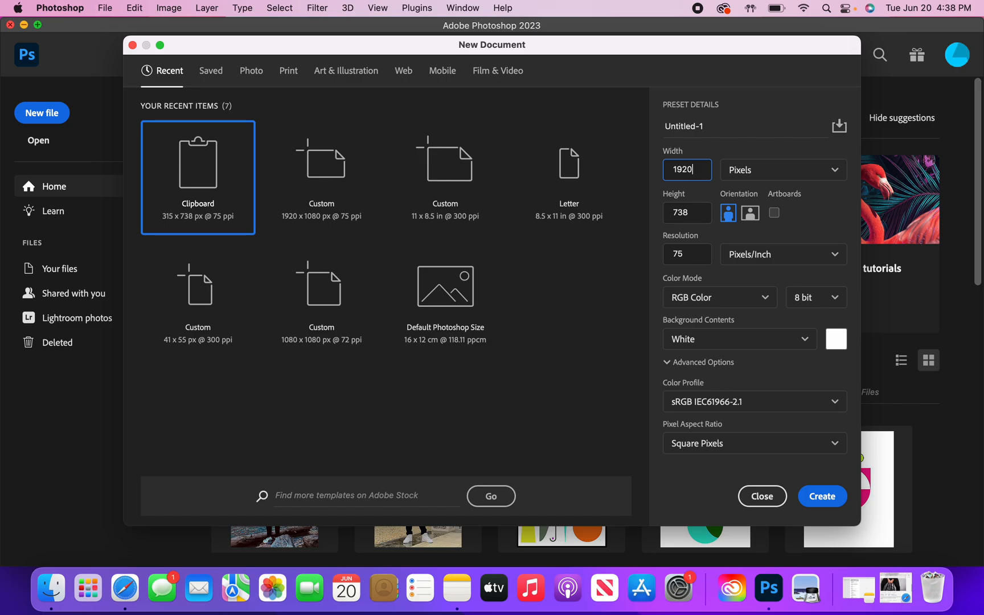
click(700, 207)
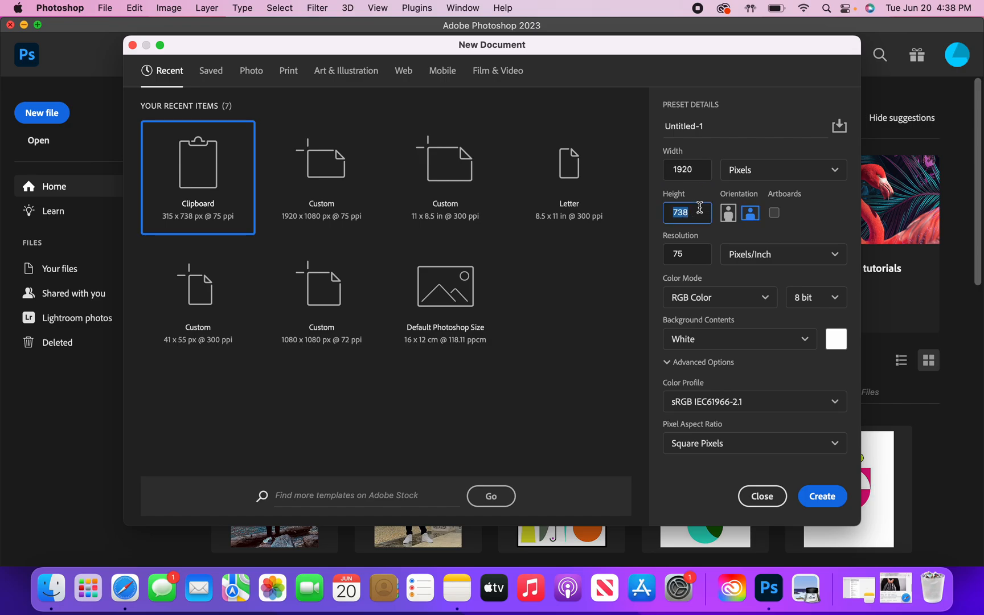
text(1080)
click(821, 504)
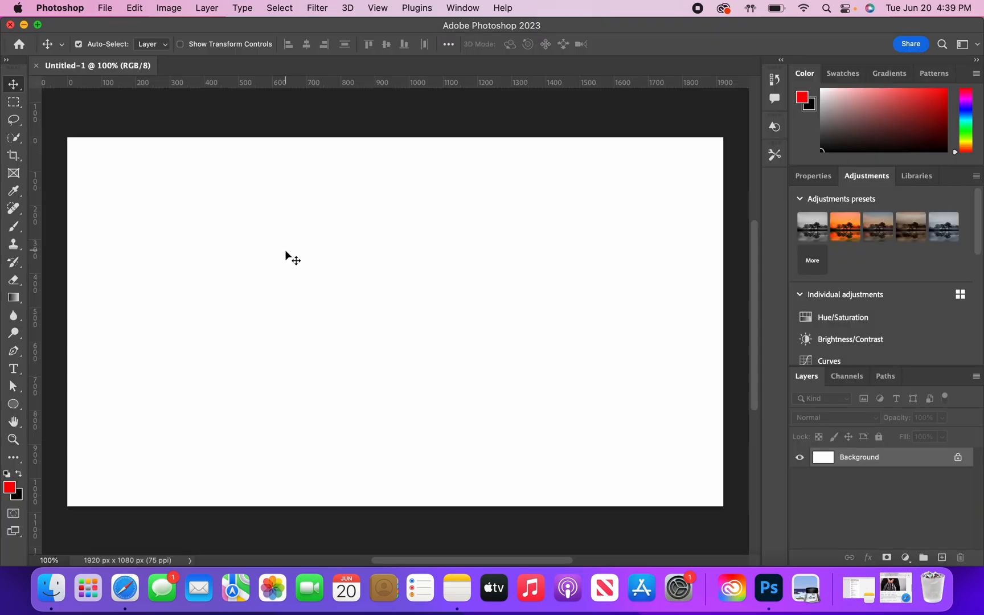
- Unlock the Background layer, enable its stronger pink-to-yellow Gradient Overlay and add a second instance of that overlay
click(957, 457)
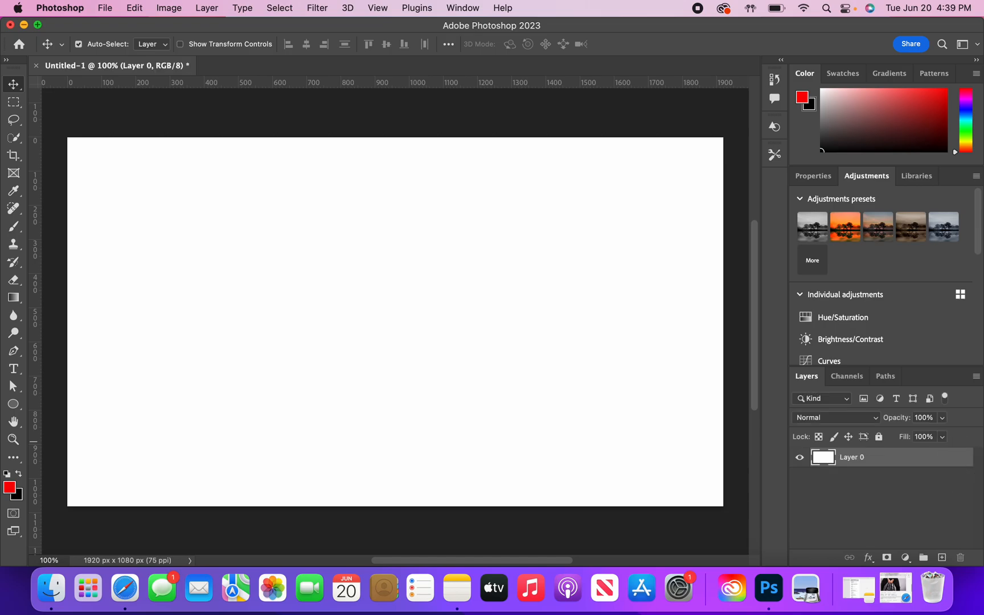
double_click(896, 454)
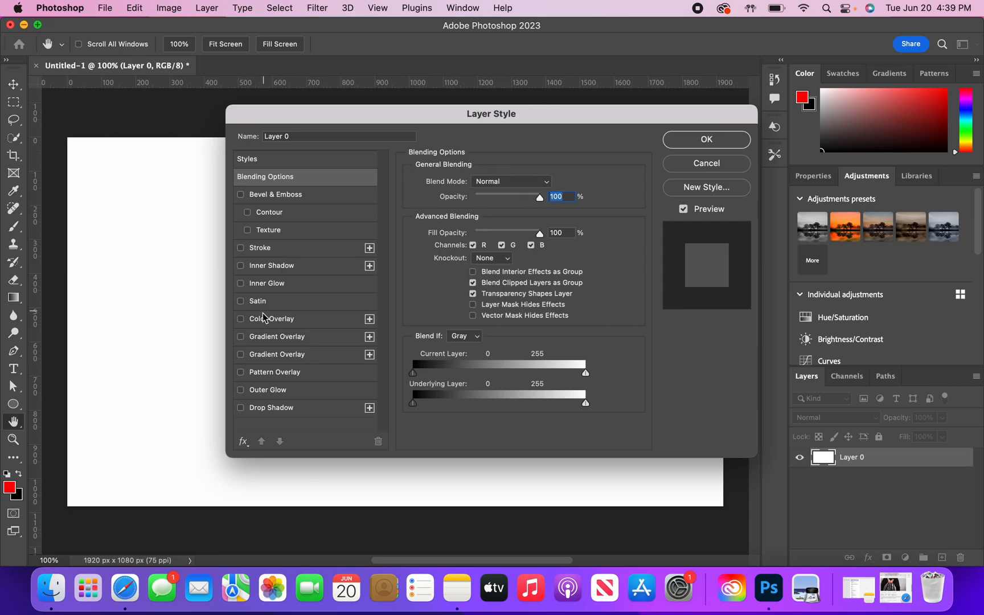
click(241, 337)
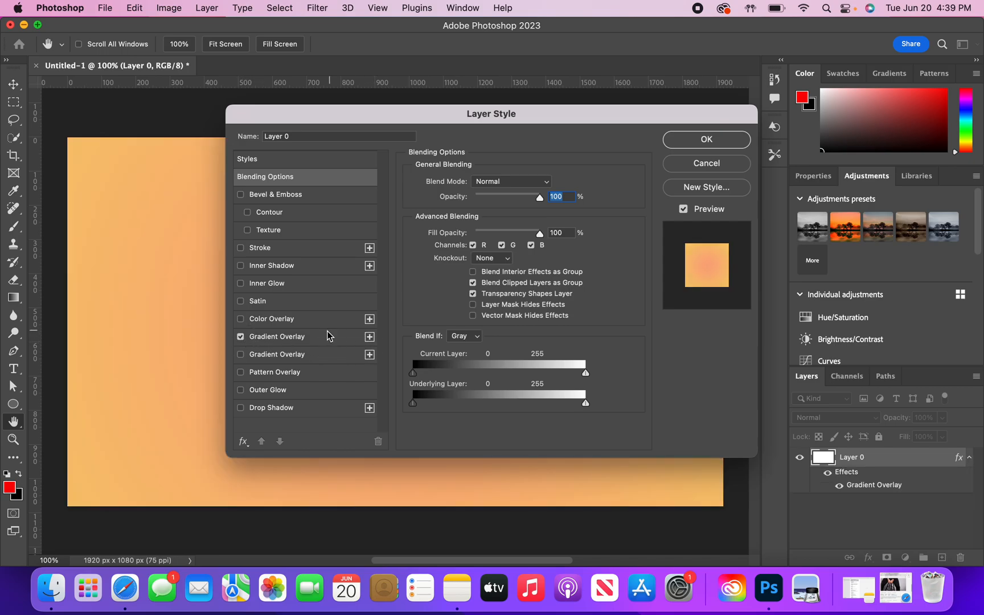
click(240, 354)
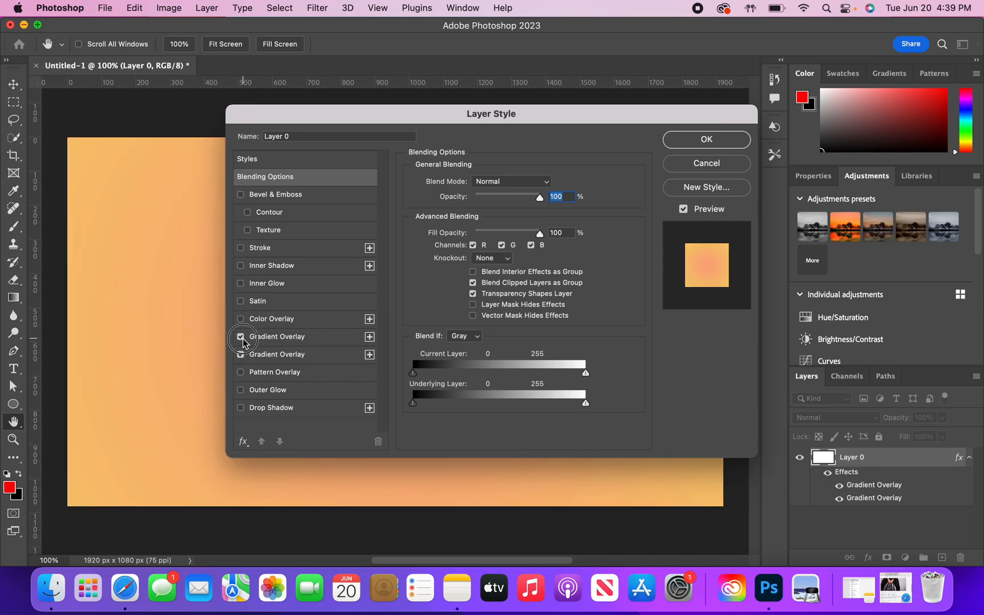
click(241, 338)
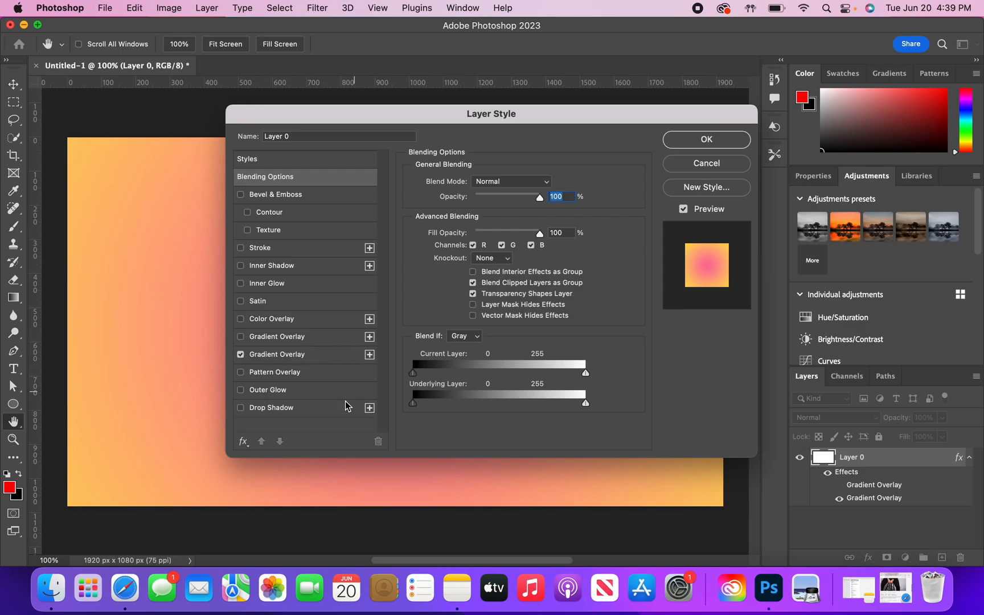
click(370, 355)
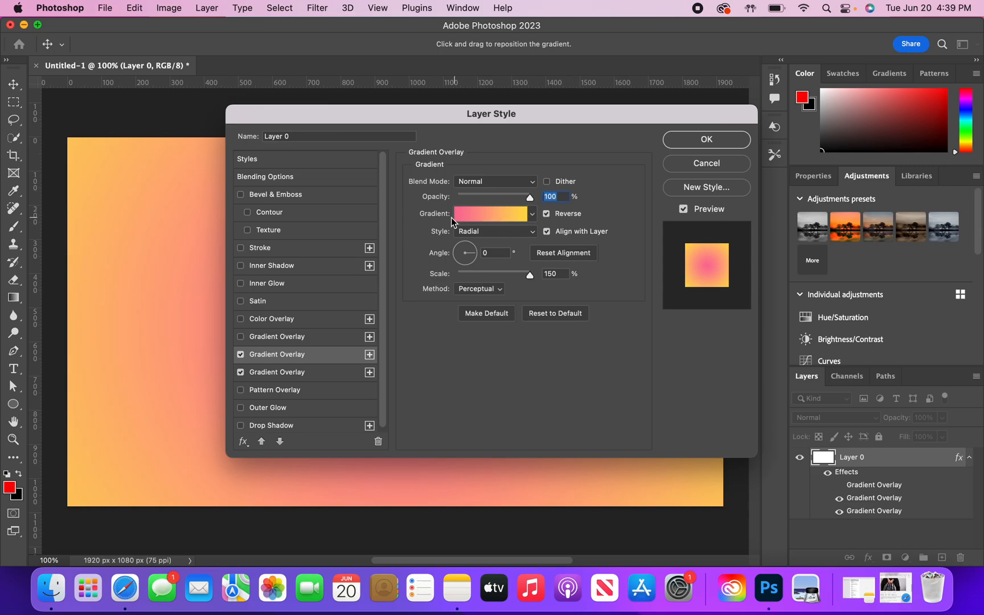
- Browse the gradient presets, keep Orange_03 from the Oranges group for the radial overlay and apply the layer style
click(519, 216)
scroll(416, 208, down, 3)
scroll(416, 209, up, 3)
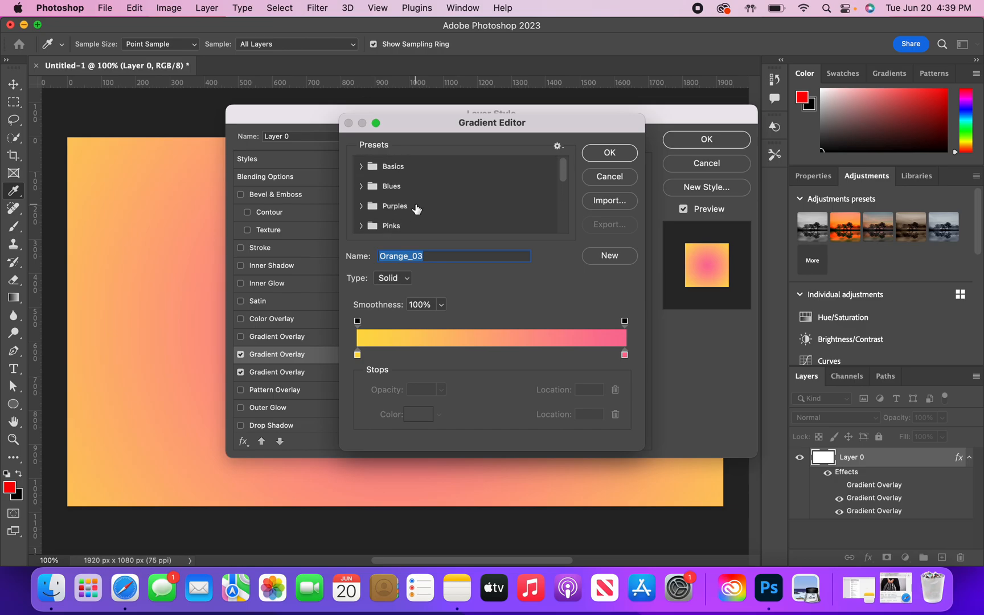
scroll(416, 209, down, 2)
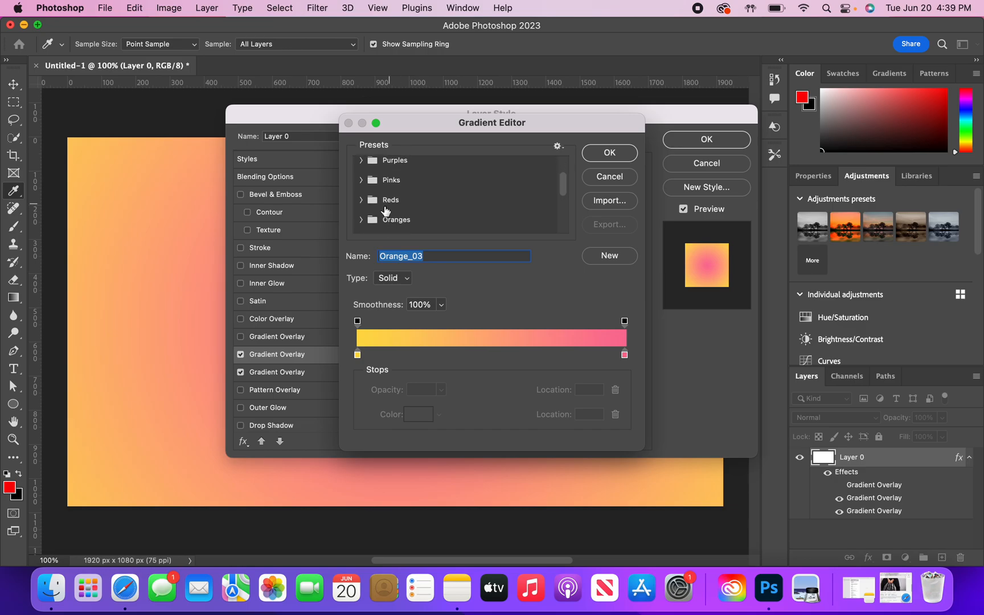
scroll(380, 204, up, 1)
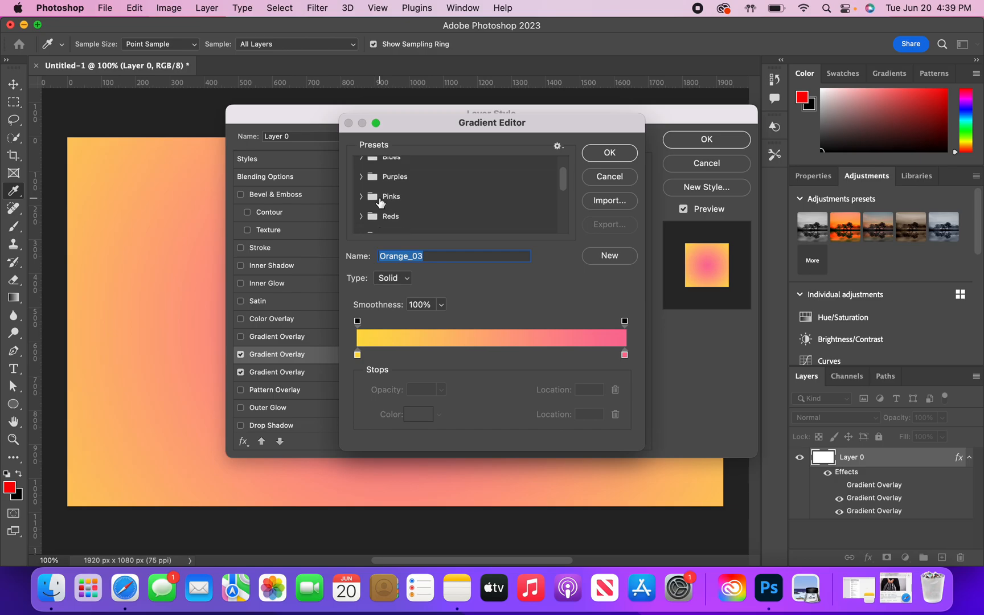
click(361, 163)
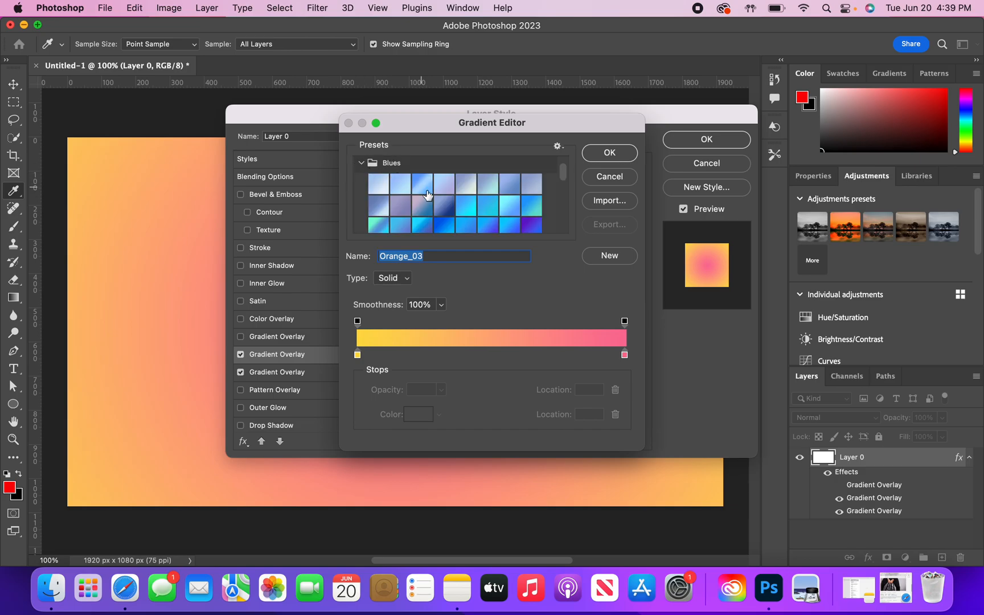
click(361, 163)
scroll(362, 163, down, 1)
click(362, 206)
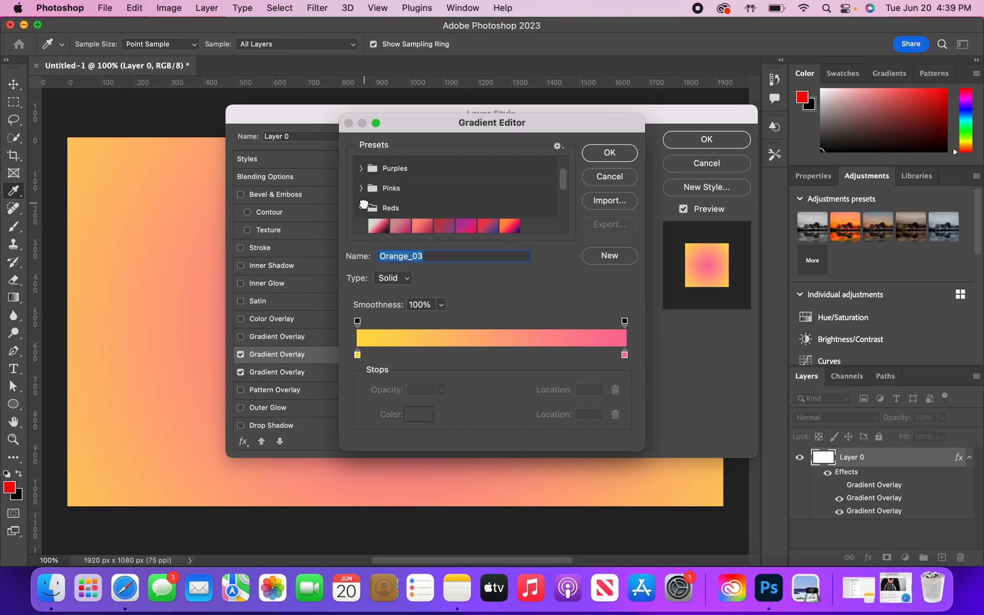
scroll(363, 204, down, 3)
click(361, 200)
scroll(362, 200, down, 3)
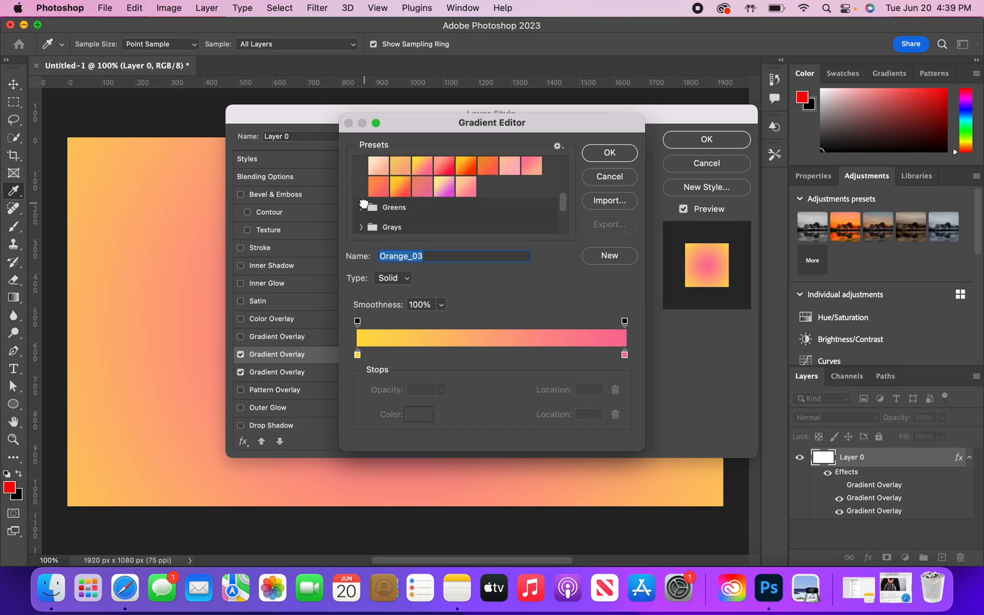
click(608, 151)
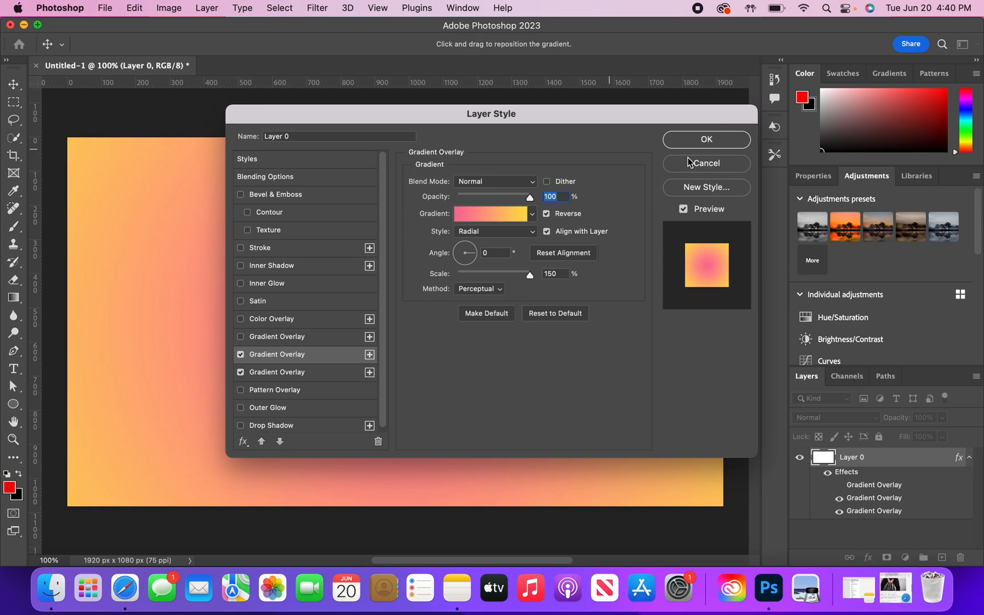
click(704, 141)
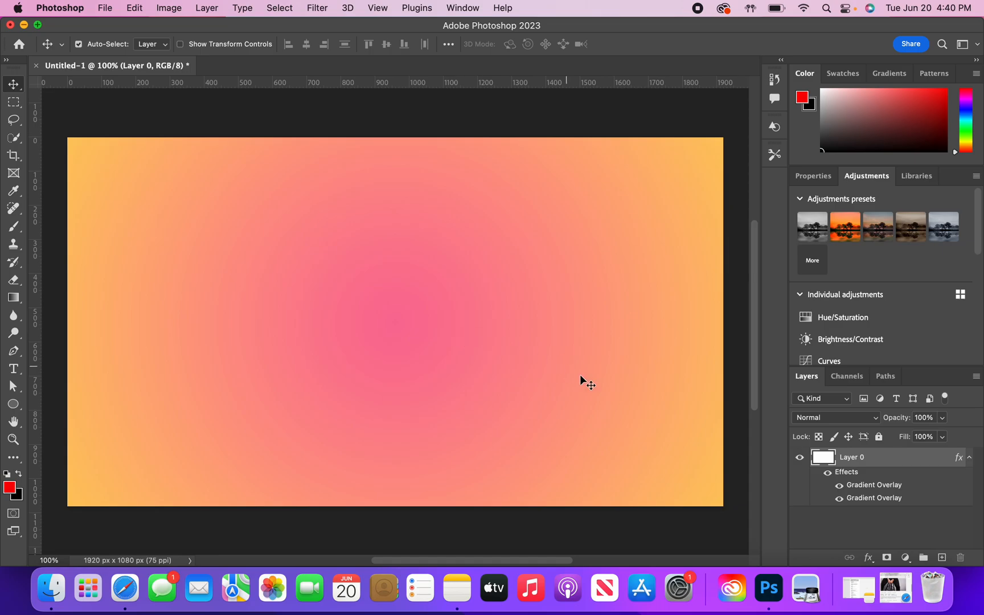
- Place the 1000_F_247285342 JPEG of the seated man from the Downloads folder onto the canvas
click(51, 590)
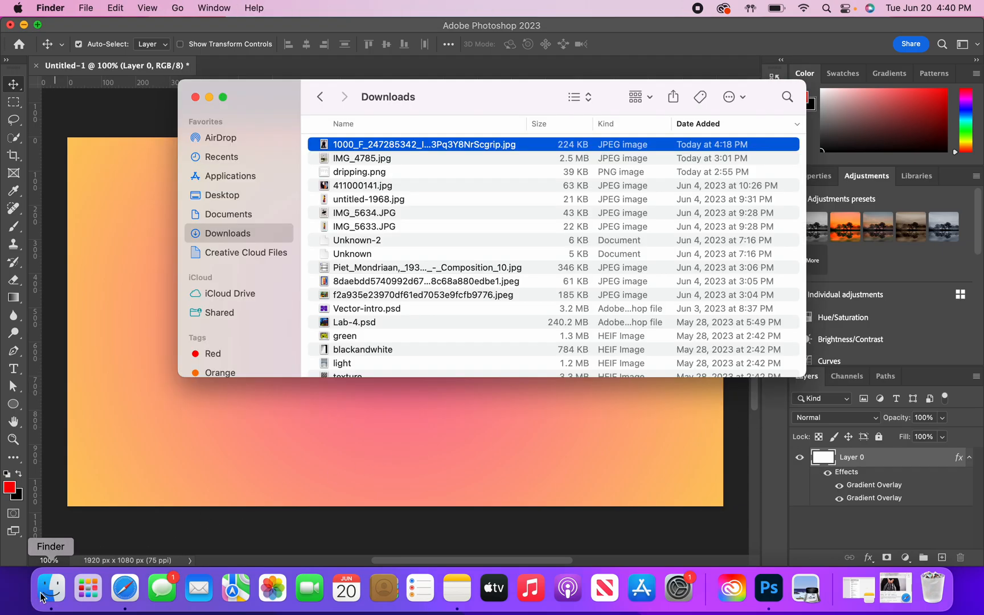
click(379, 143)
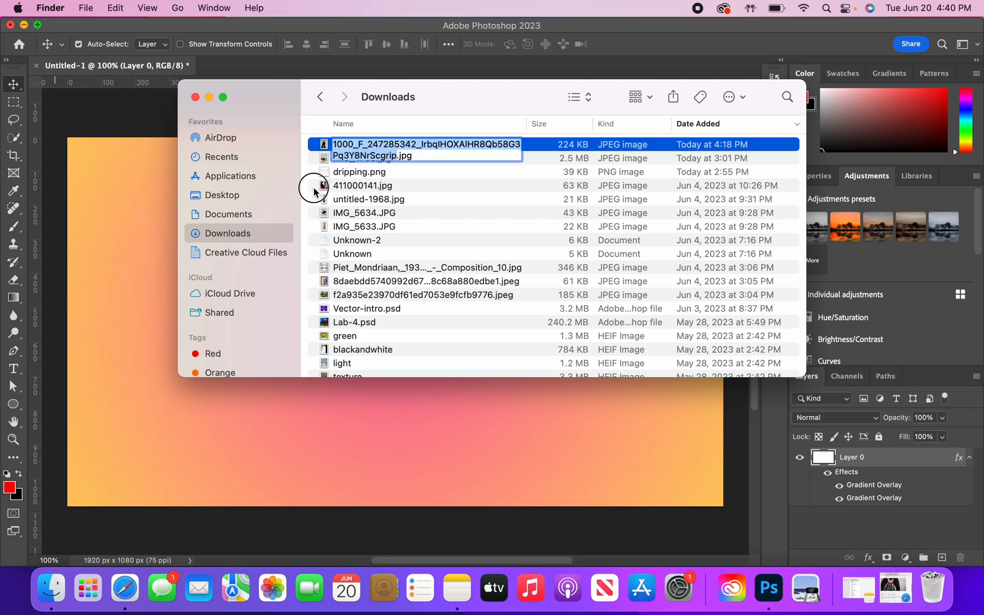
click(555, 143)
drag(532, 147, 274, 410)
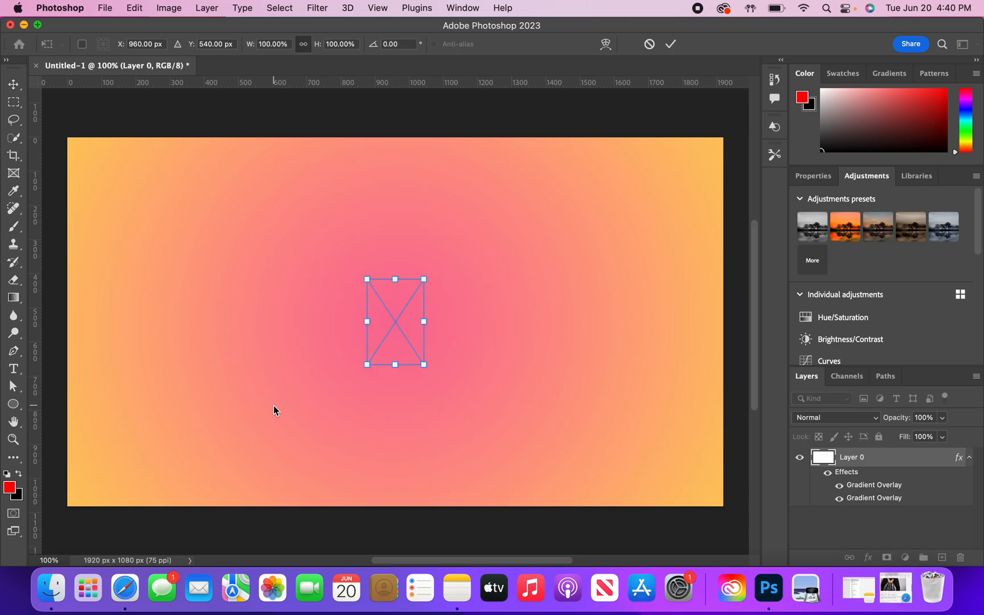
- Scale the placed photo to about 439% and position it near the canvas centre, at about X 995, Y 712 px
drag(395, 279, 397, 138)
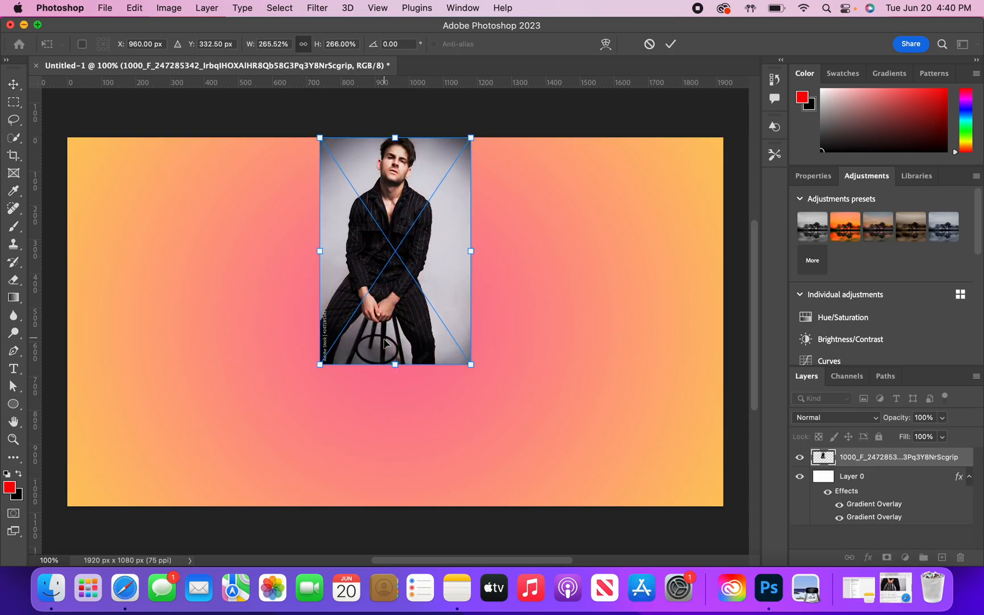
drag(395, 365, 388, 499)
drag(419, 266, 434, 329)
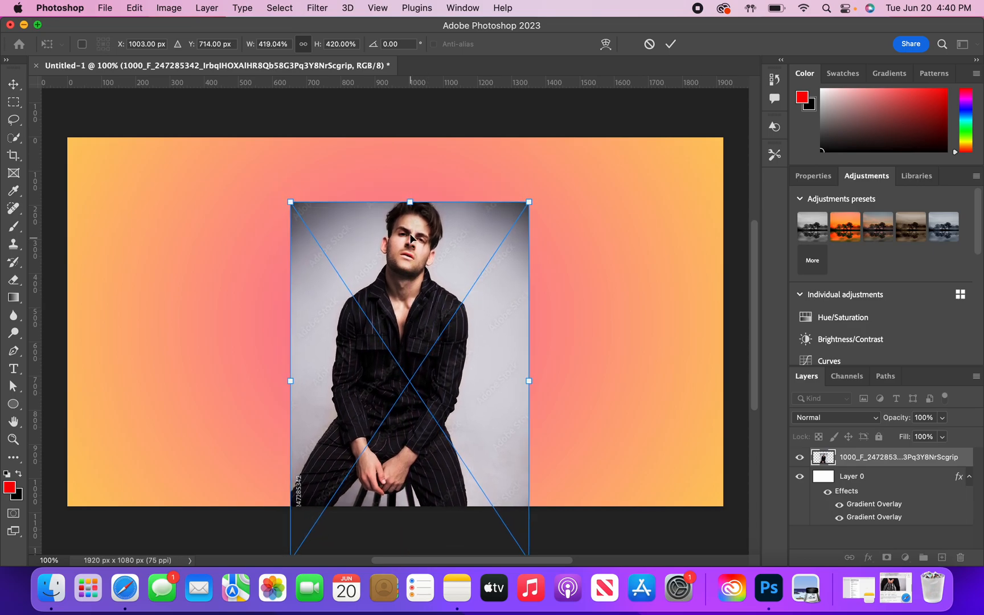
drag(410, 201, 410, 186)
mouse_move(414, 301)
mouse_down()
mouse_move(426, 305)
mouse_move(410, 309)
mouse_up()
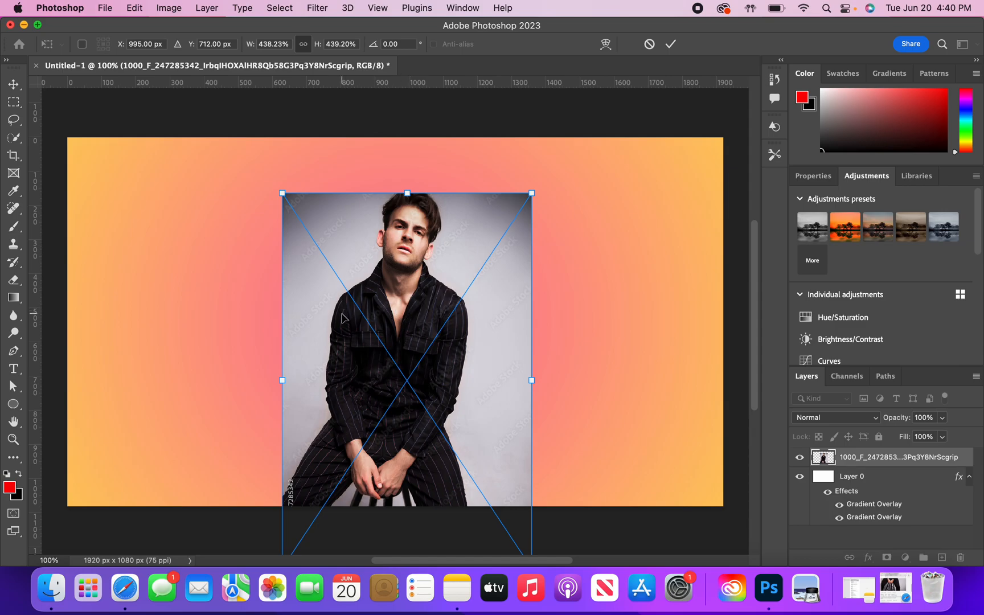
key(Return)
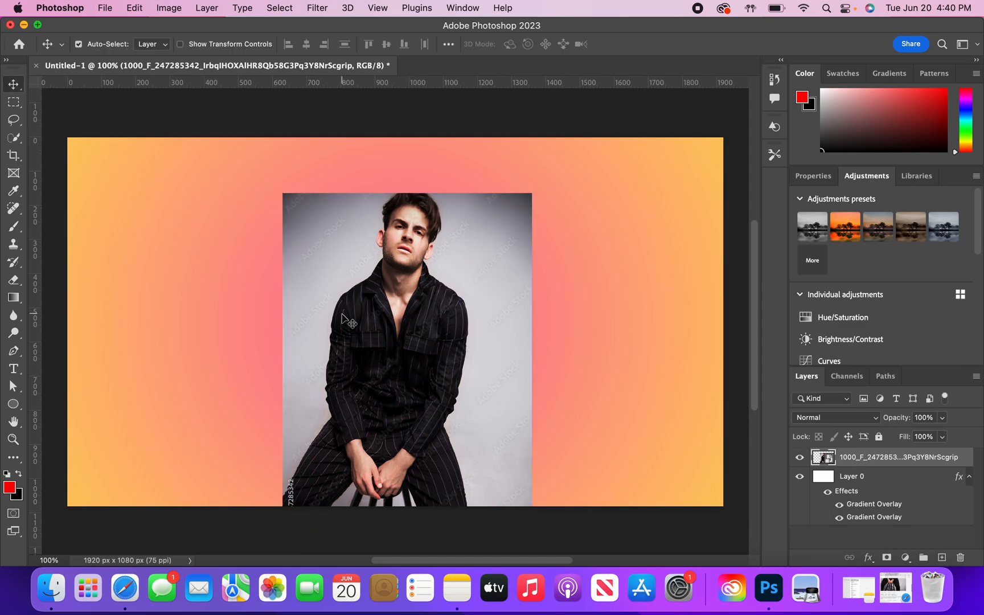
- Set up the Quick Selection tool with an 8 px brush for cutting out the man
scroll(413, 333, down, 3)
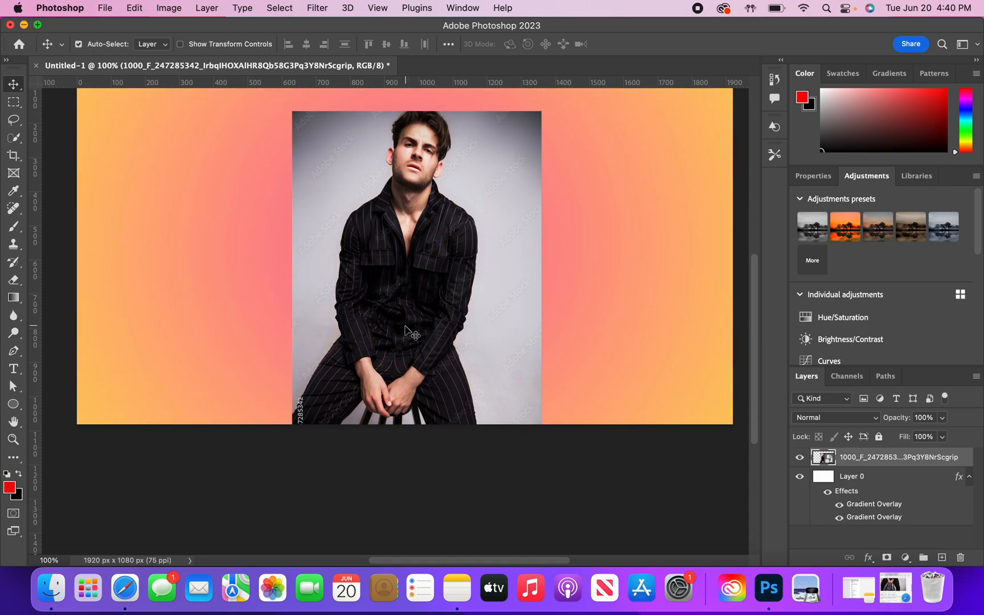
scroll(405, 328, up, 2)
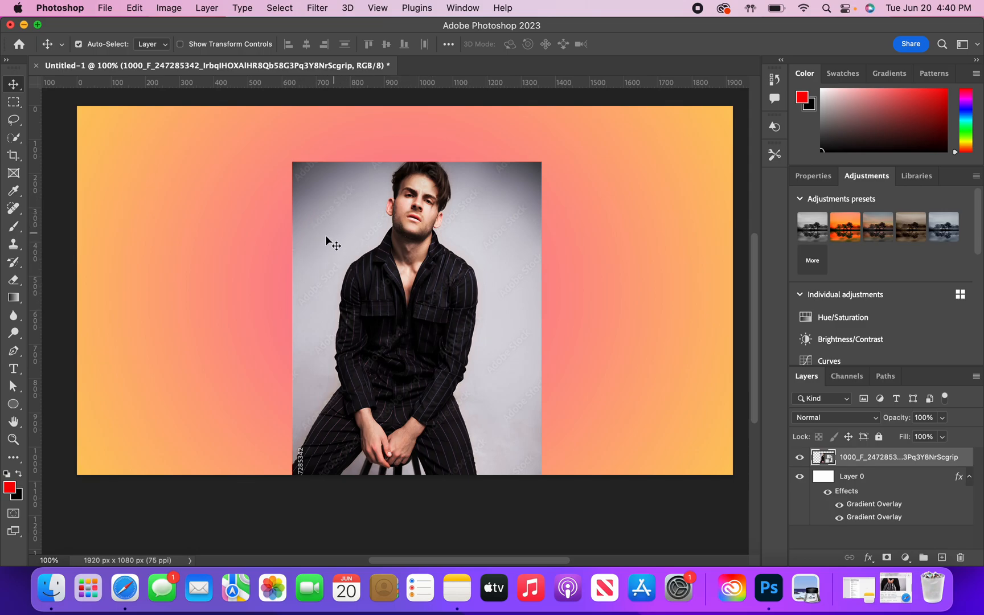
click(11, 121)
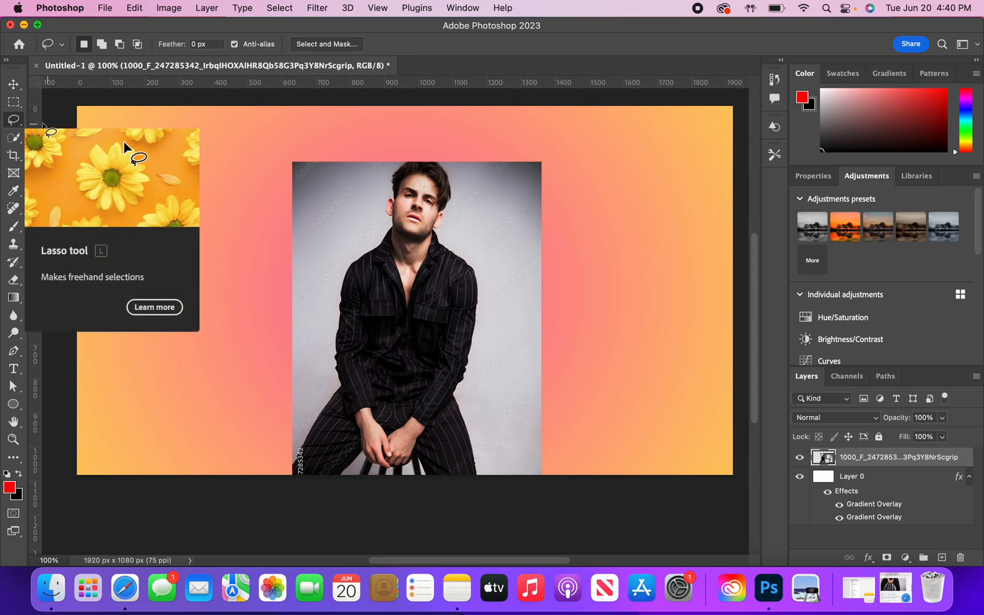
key(w)
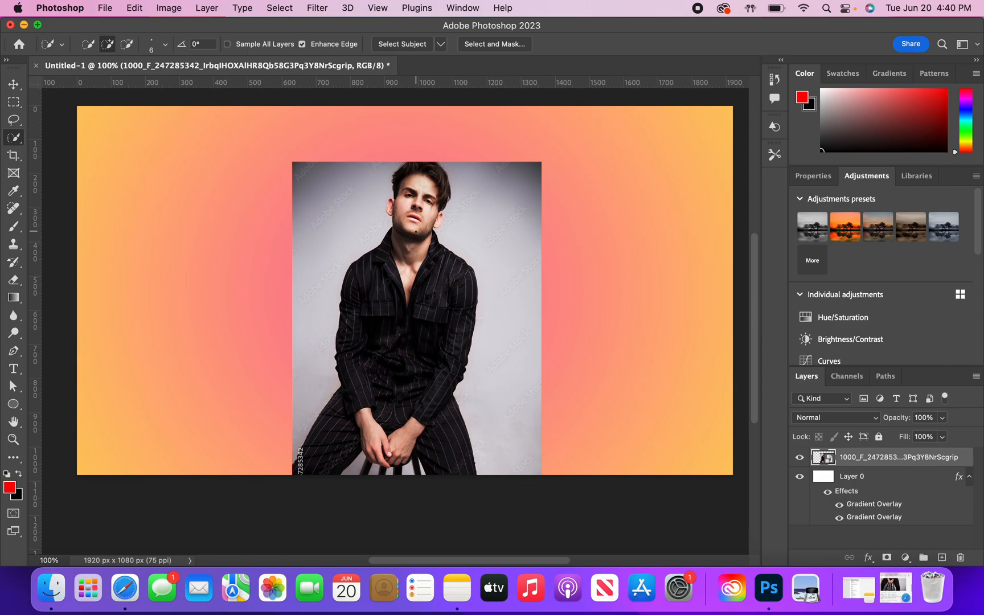
scroll(415, 231, up, 4)
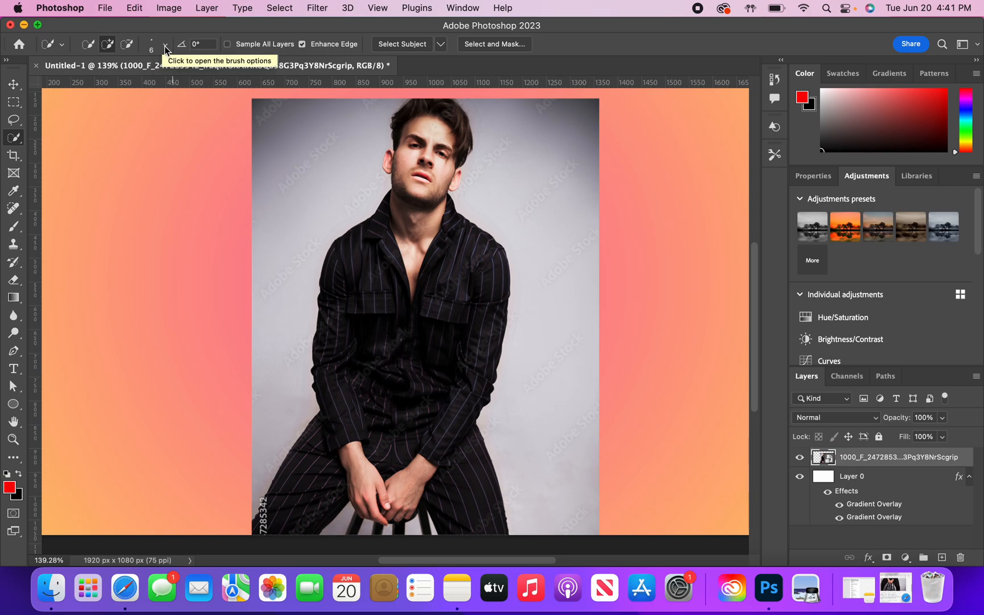
click(164, 47)
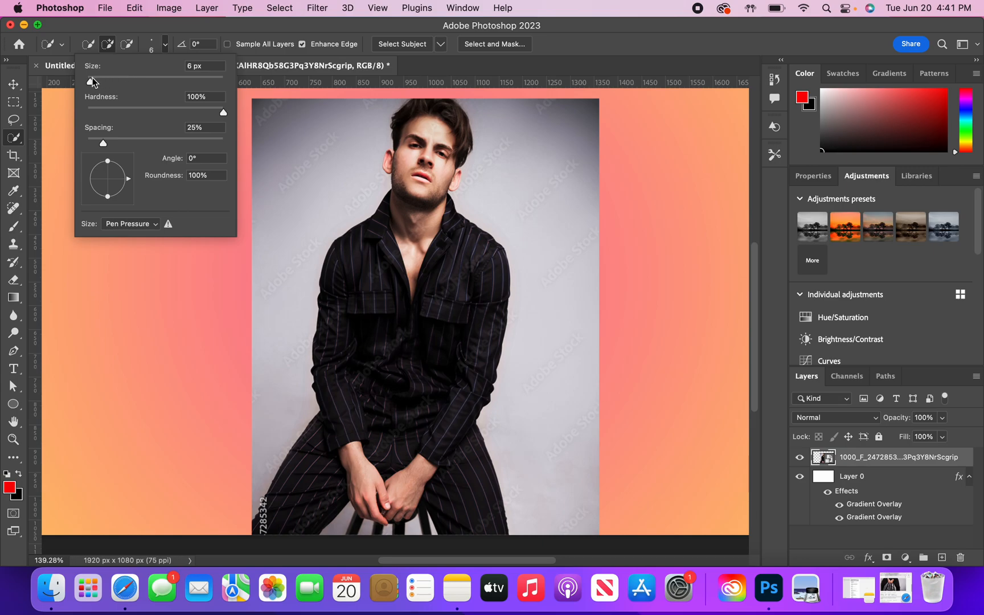
drag(96, 82, 93, 84)
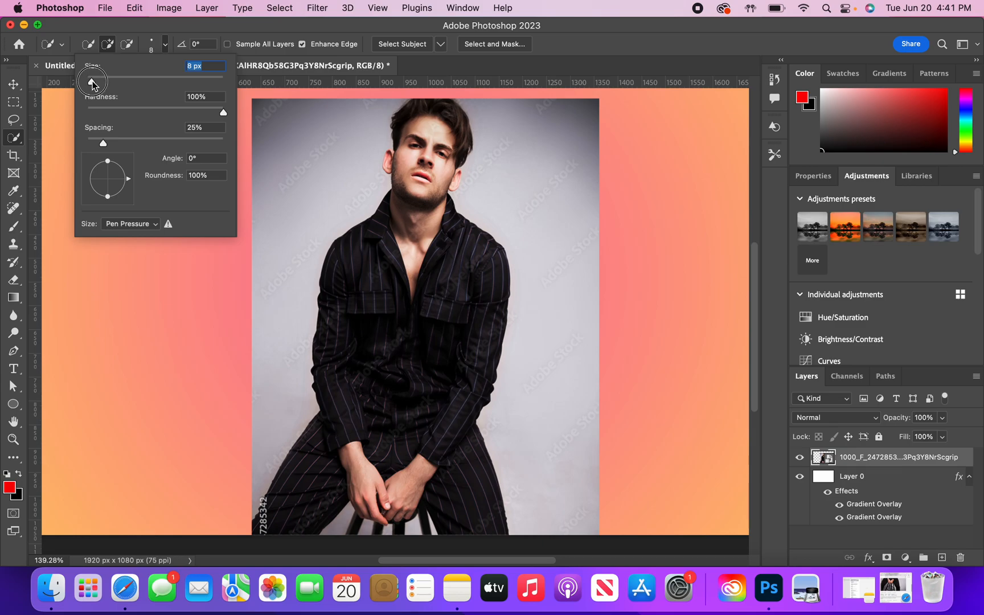
click(167, 45)
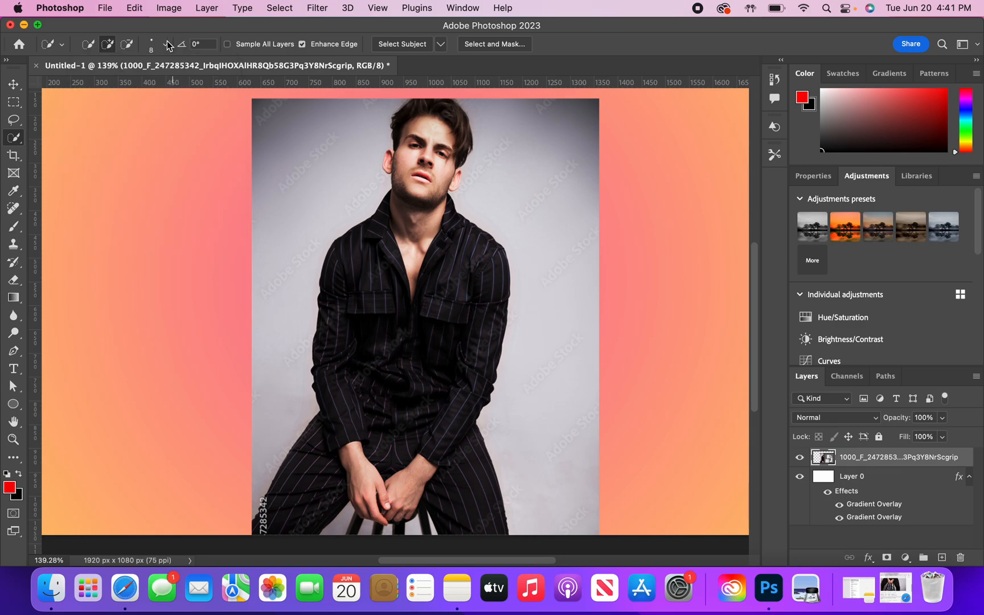
- Select the whole seated man, from hair to legs, with the Quick Selection tool
scroll(425, 131, up, 2)
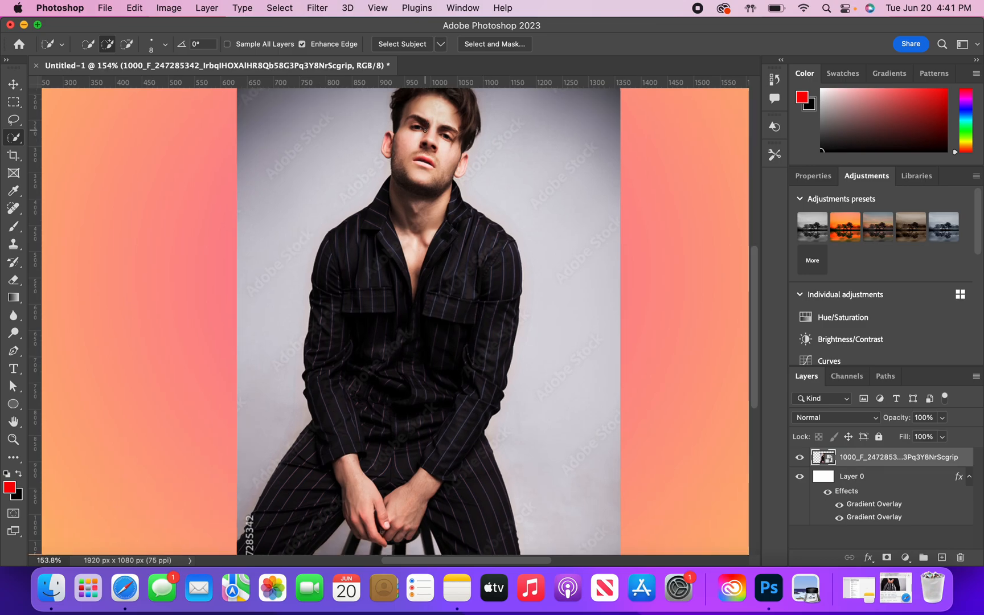
scroll(425, 130, up, 3)
scroll(425, 131, down, 1)
mouse_move(392, 139)
mouse_down()
mouse_move(368, 200)
mouse_move(372, 231)
mouse_move(387, 220)
mouse_move(387, 229)
mouse_move(355, 273)
mouse_move(321, 294)
mouse_move(295, 337)
mouse_move(312, 362)
mouse_move(346, 379)
mouse_move(422, 331)
mouse_up()
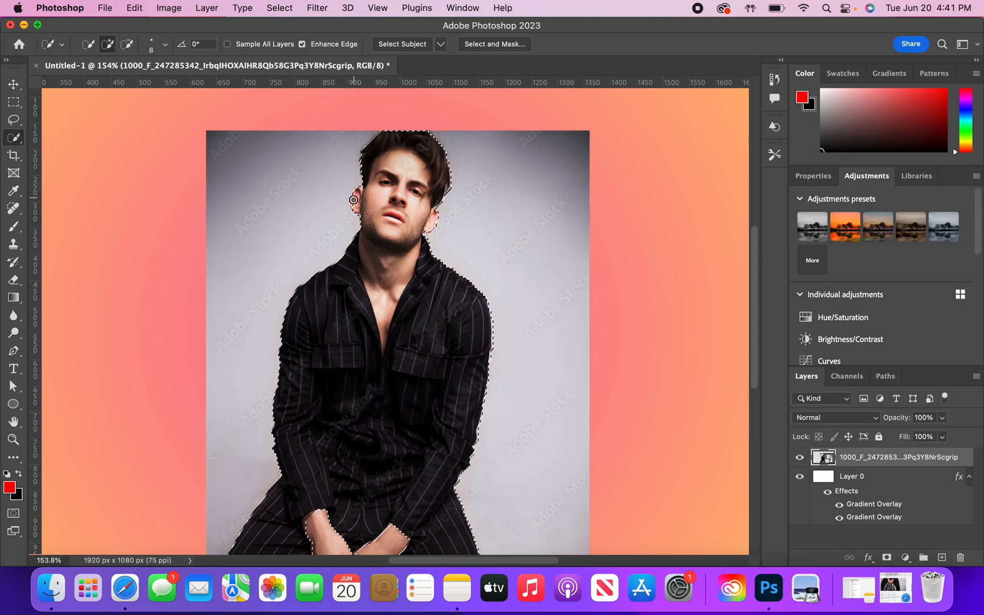
- Subtract the man's legs and hands from the selection, keeping the head, jacket and upper lap area
scroll(383, 213, down, 8)
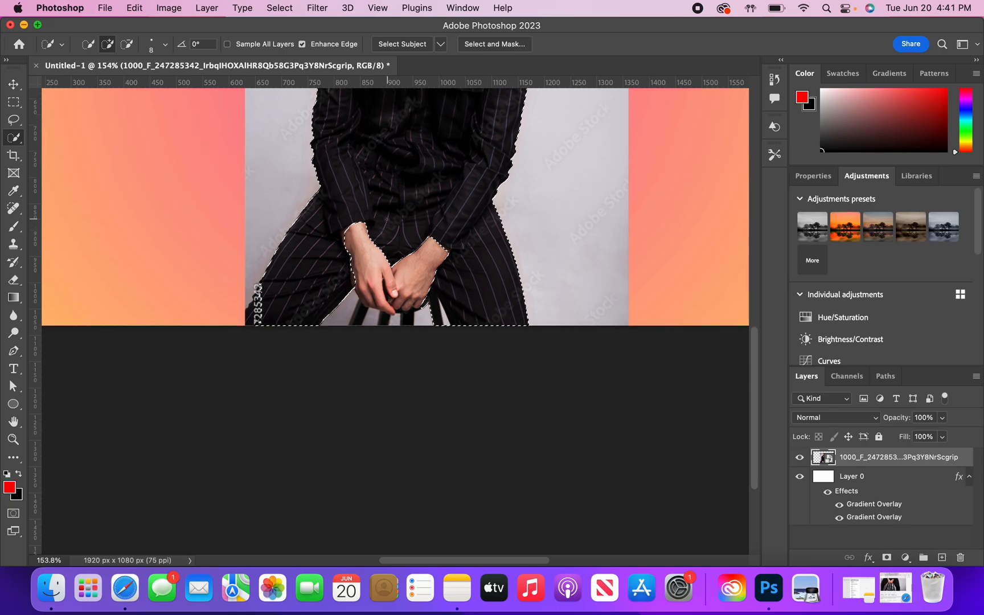
scroll(386, 219, up, 5)
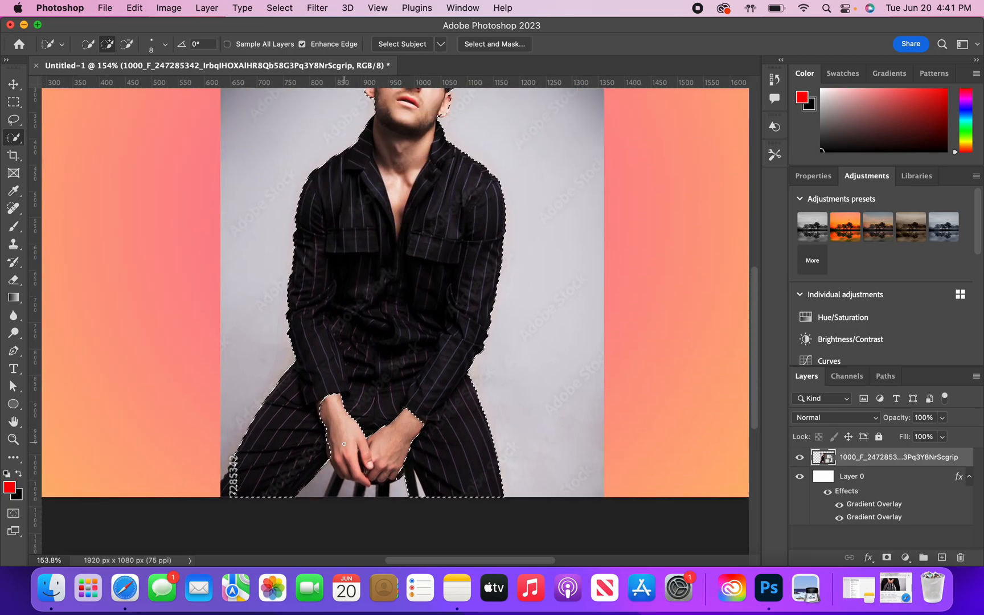
scroll(338, 388, up, 3)
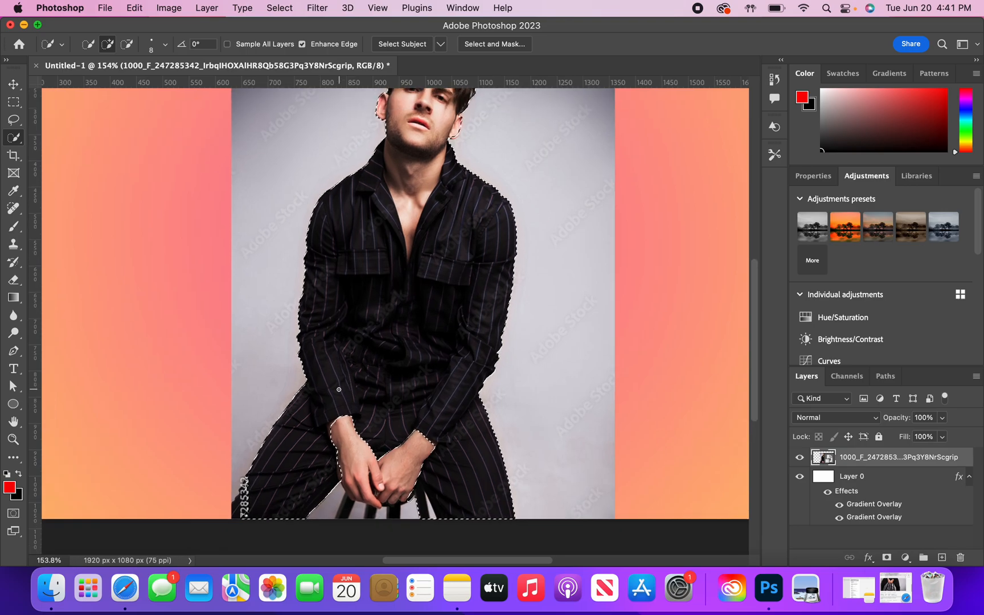
key(alt)
mouse_move(245, 502)
mouse_down()
mouse_move(250, 468)
mouse_move(253, 516)
mouse_move(282, 517)
mouse_move(250, 464)
mouse_move(304, 388)
mouse_up()
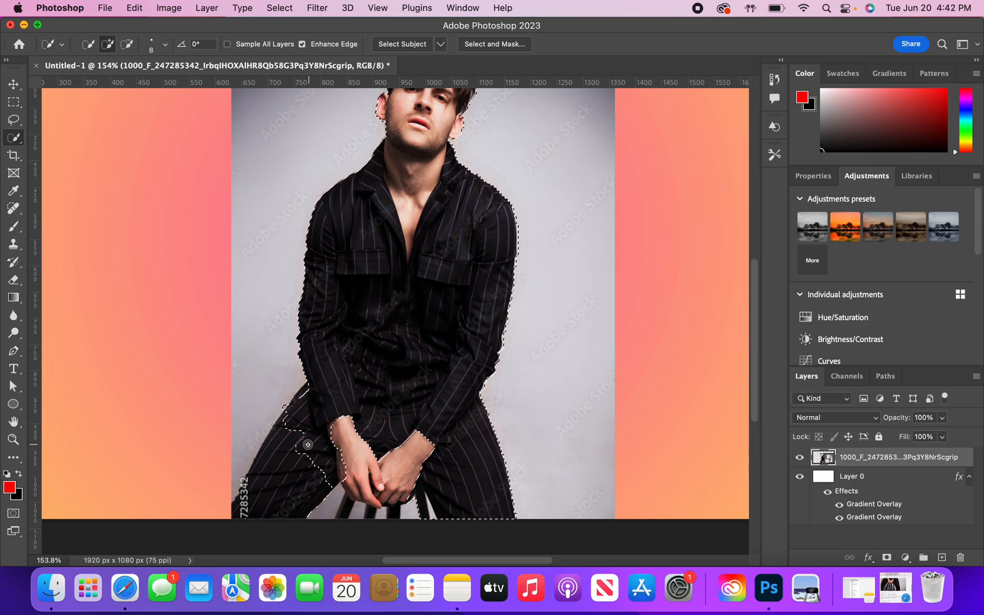
drag(288, 424, 283, 402)
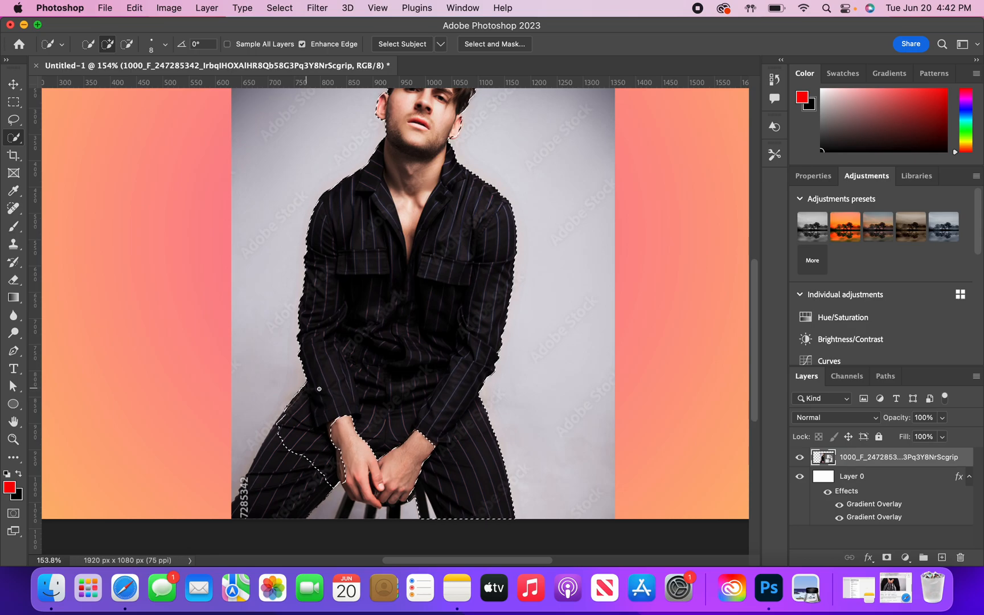
key(alt)
mouse_move(412, 510)
mouse_down()
mouse_move(438, 480)
mouse_move(447, 502)
mouse_move(495, 515)
mouse_move(510, 510)
mouse_move(504, 480)
mouse_up()
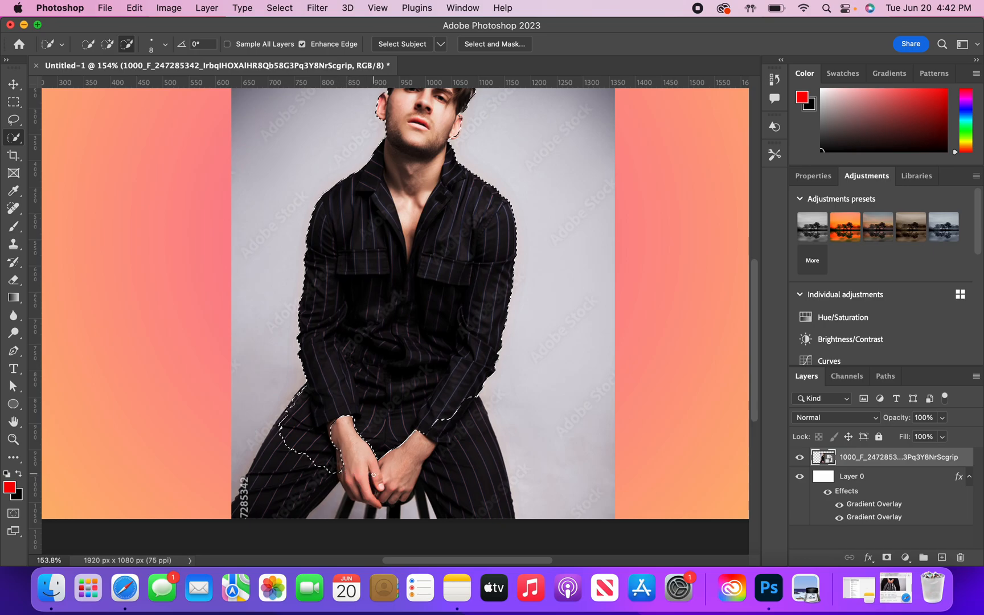
- Refine the selection in Select and Mask with Smart Radius and Decontaminate Colors, and output it to a new layer with layer mask
scroll(373, 474, up, 3)
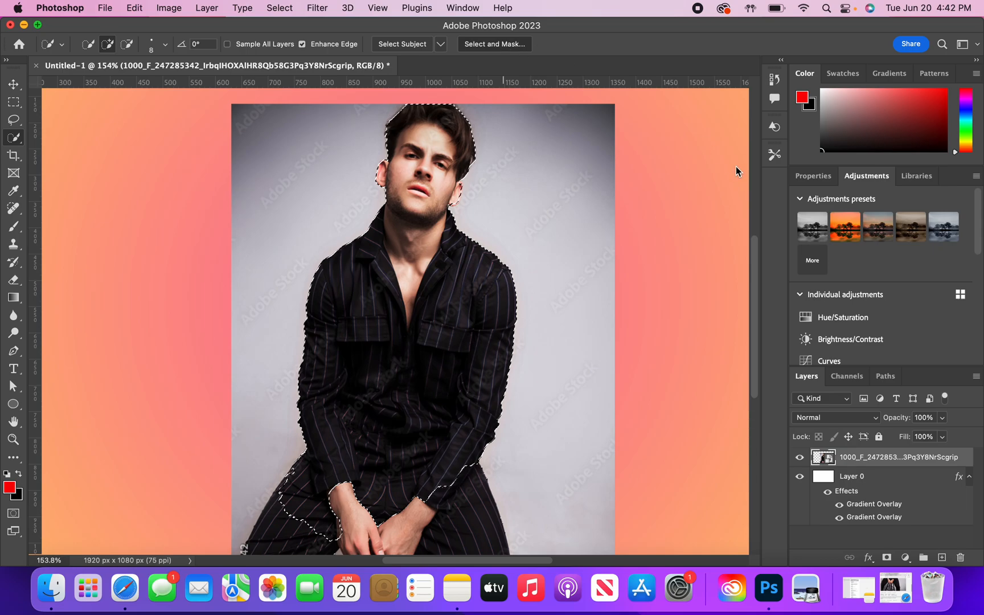
key(super+alt+r)
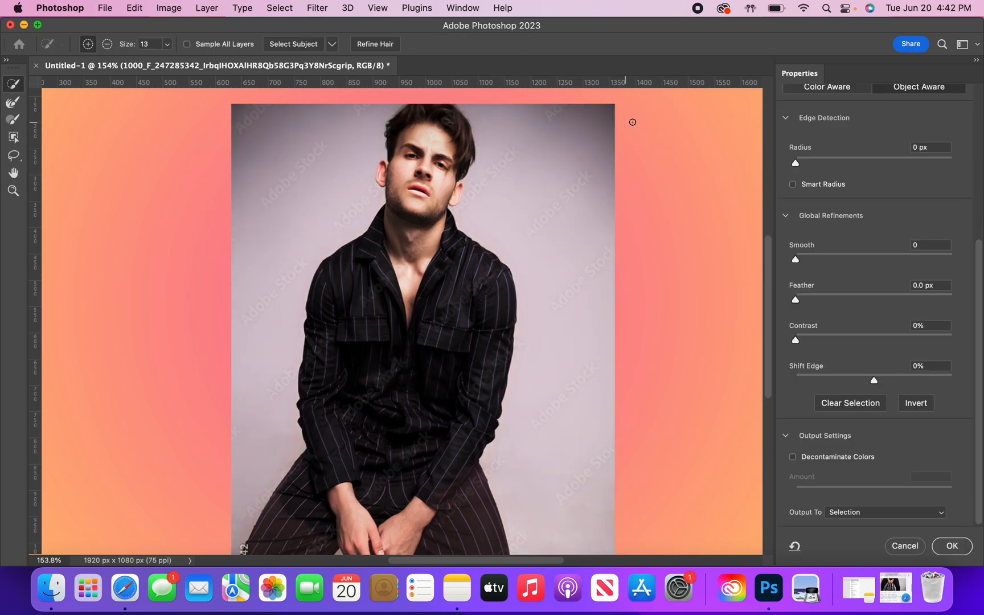
scroll(877, 198, up, 10)
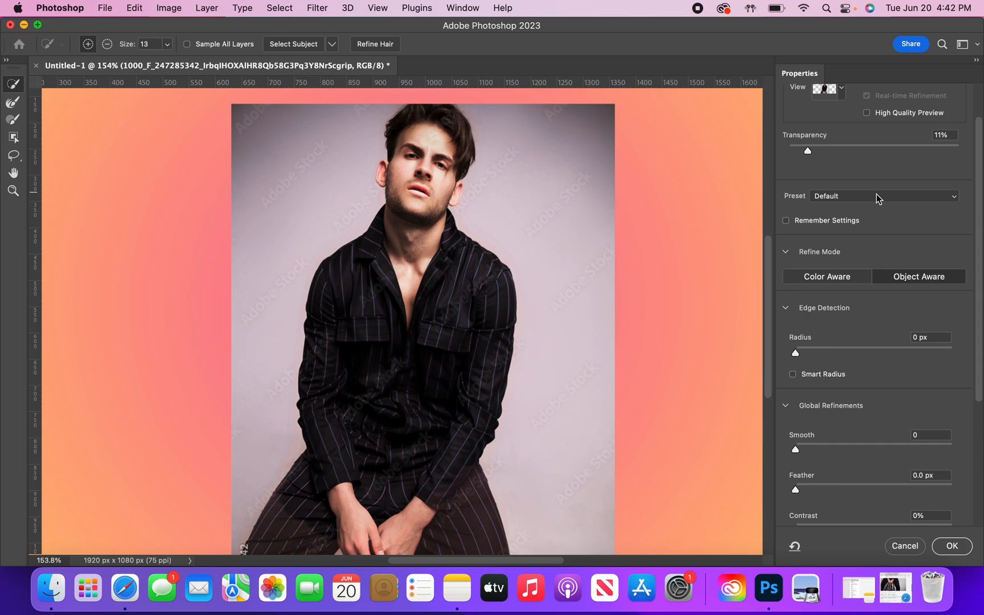
scroll(878, 198, down, 5)
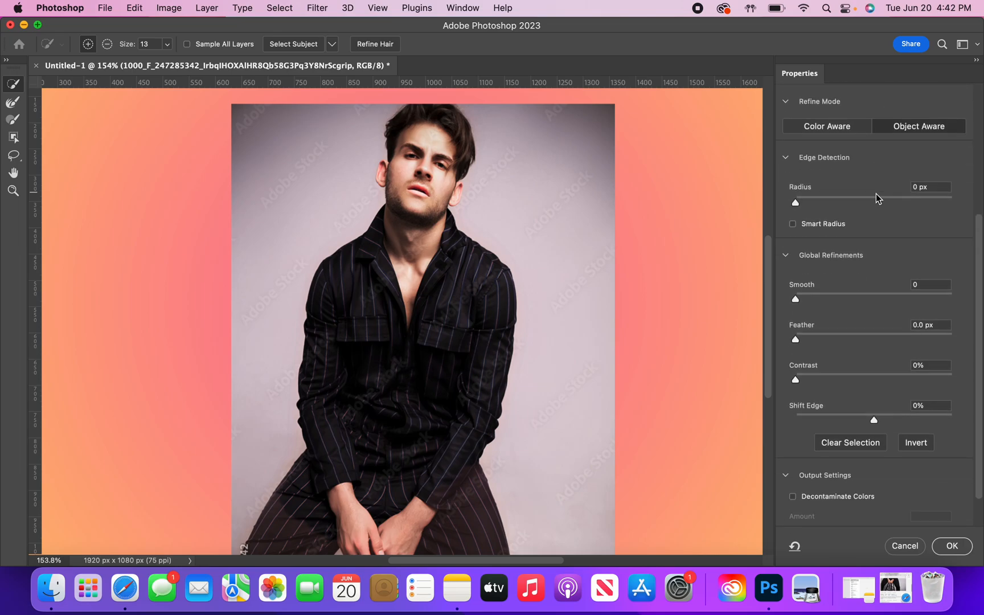
click(793, 224)
scroll(845, 224, down, 2)
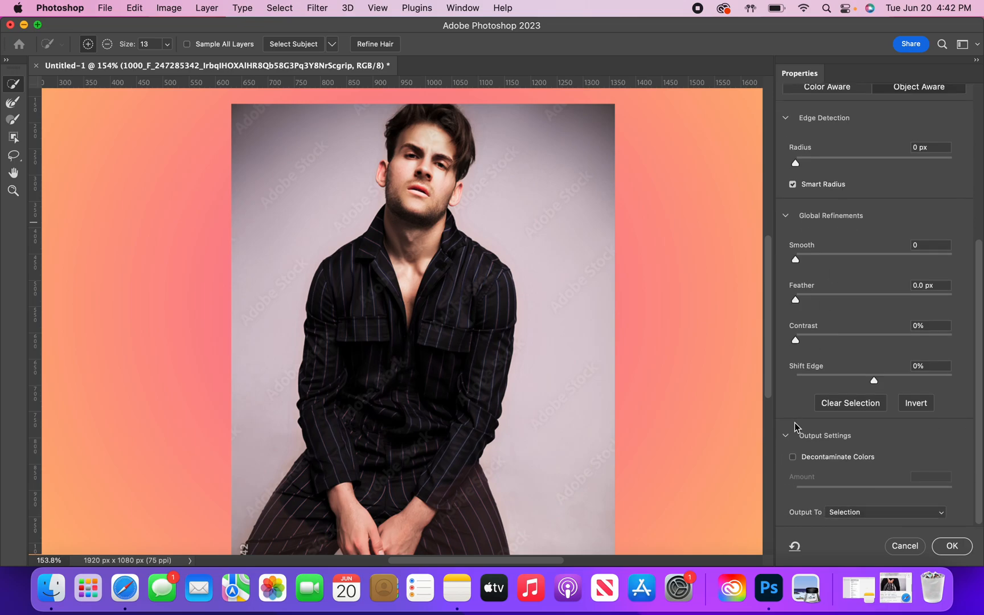
click(793, 457)
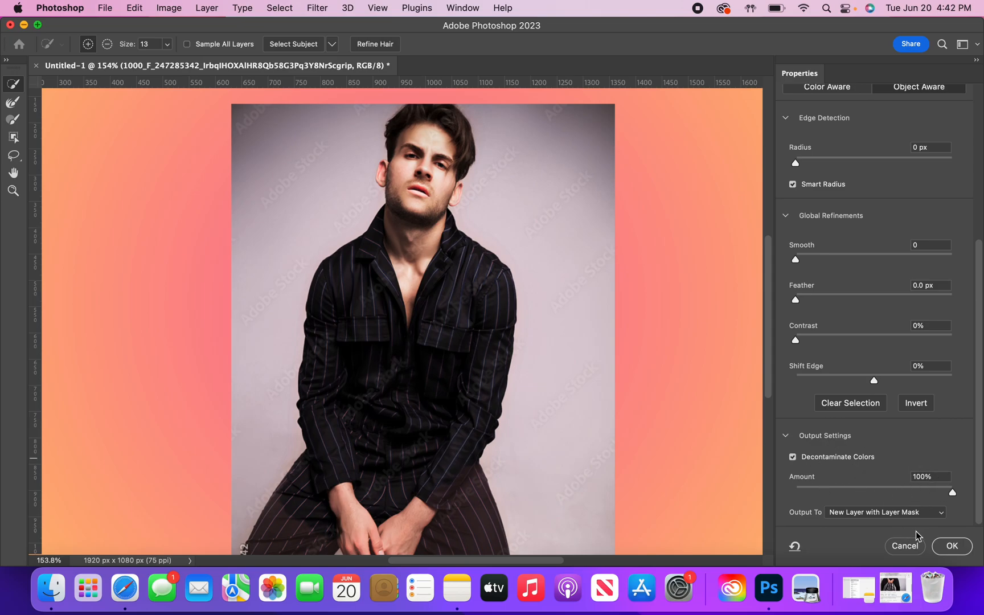
click(950, 546)
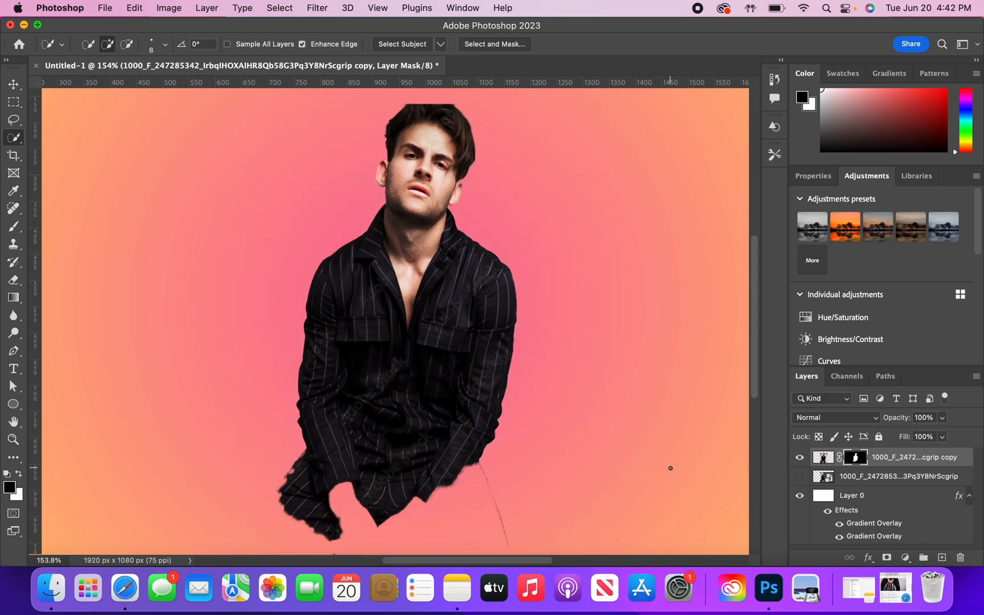
- Examine the cut-out's edges from the man's head down to the lower body
scroll(603, 419, left, 5)
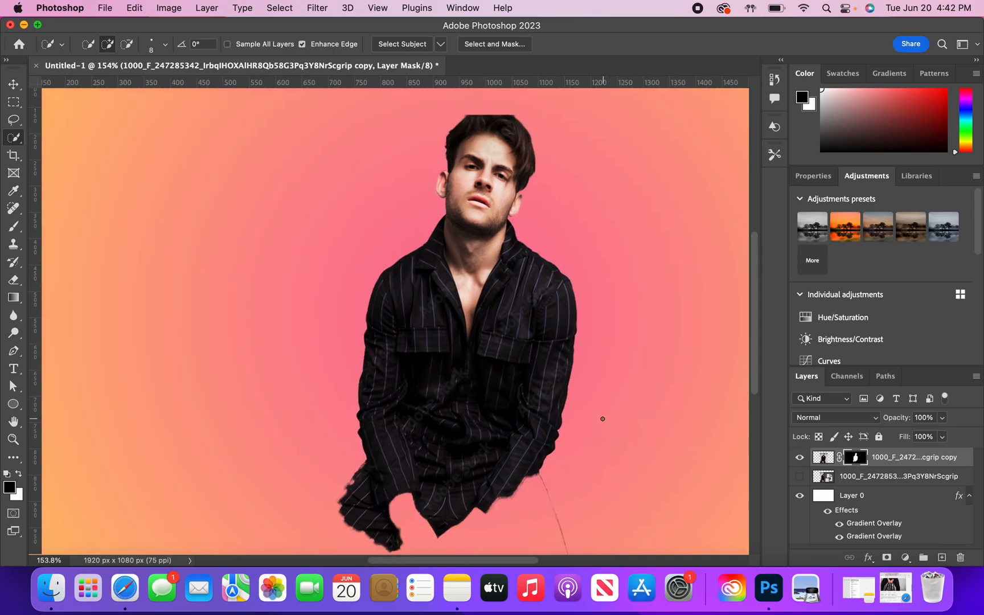
scroll(603, 419, right, 5)
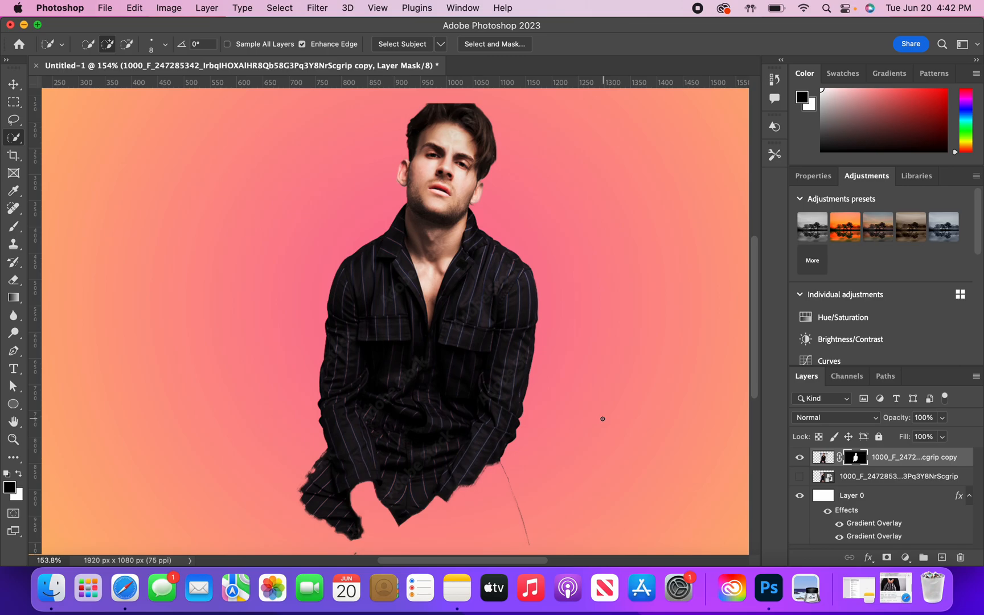
scroll(602, 418, down, 8)
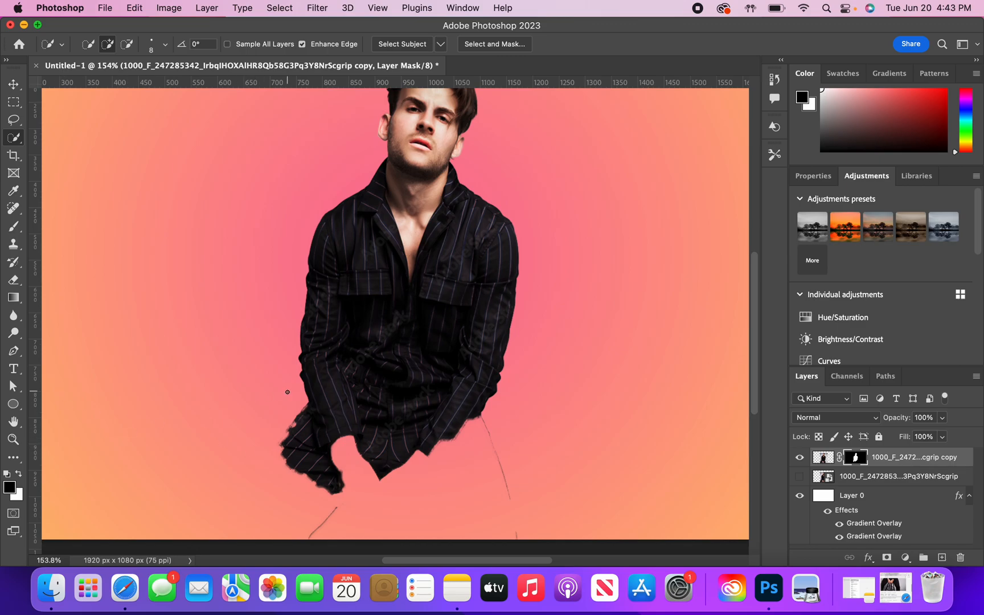
scroll(288, 392, up, 5)
scroll(288, 392, down, 2)
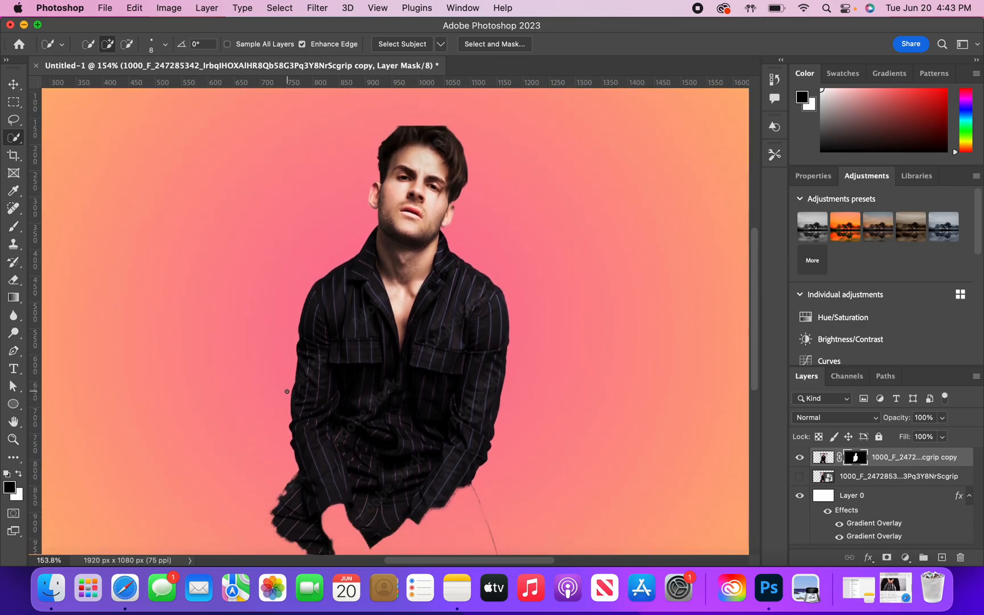
scroll(287, 391, down, 3)
scroll(287, 391, down, 2)
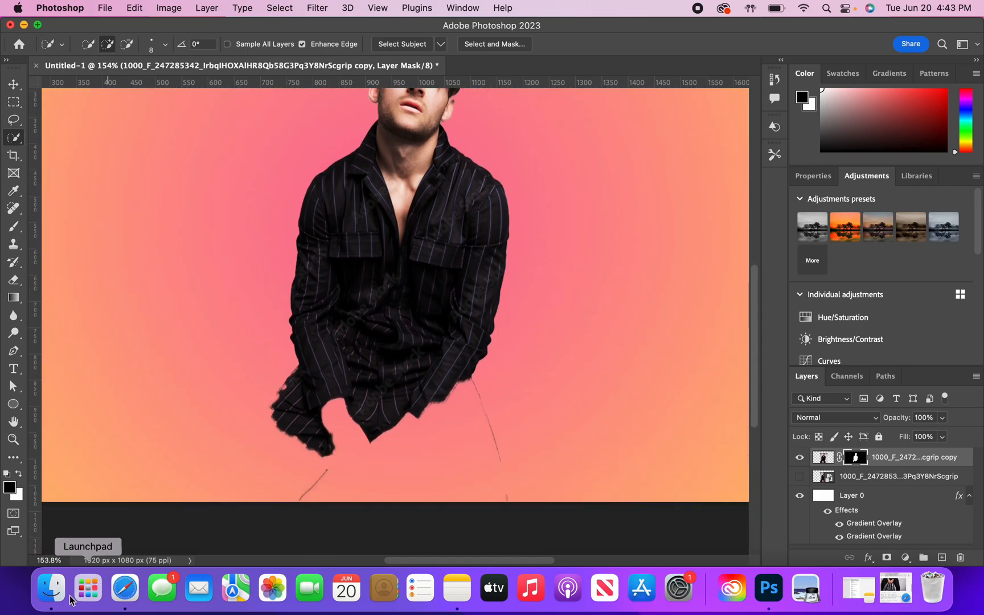
- Place the dripping image from Finder onto the canvas and scale it to about 64.5% over the man's lower body
click(49, 595)
drag(407, 170, 144, 298)
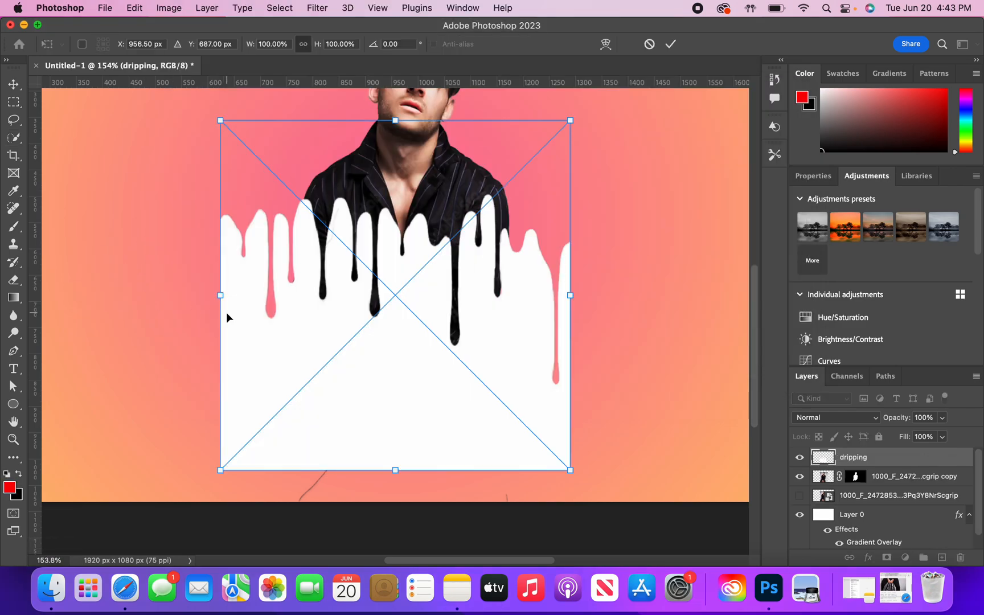
drag(217, 296, 285, 304)
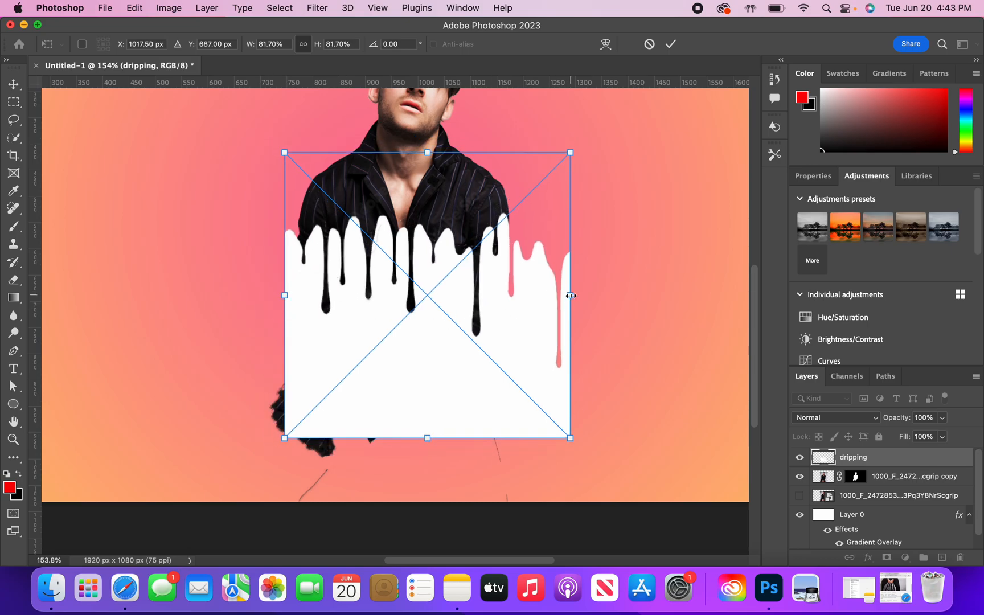
drag(571, 293, 509, 295)
drag(427, 307, 416, 404)
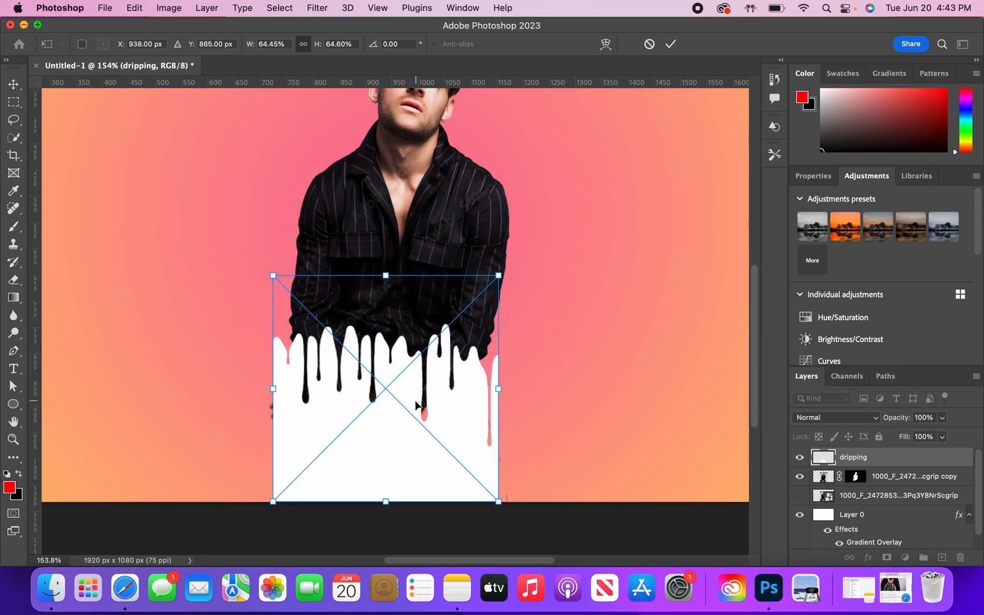
- Adjust the dripping image to about 60% scale at about X 949.5, Y 801 px across the man's waist and commit the placement
scroll(577, 340, up, 3)
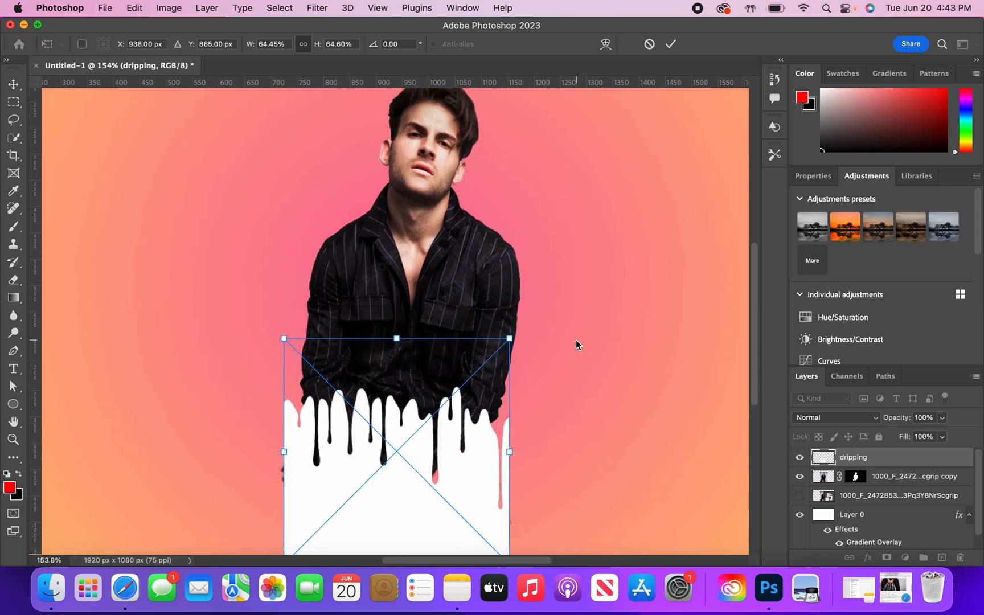
drag(283, 442, 275, 441)
drag(509, 439, 489, 433)
drag(273, 441, 293, 449)
drag(366, 462, 372, 428)
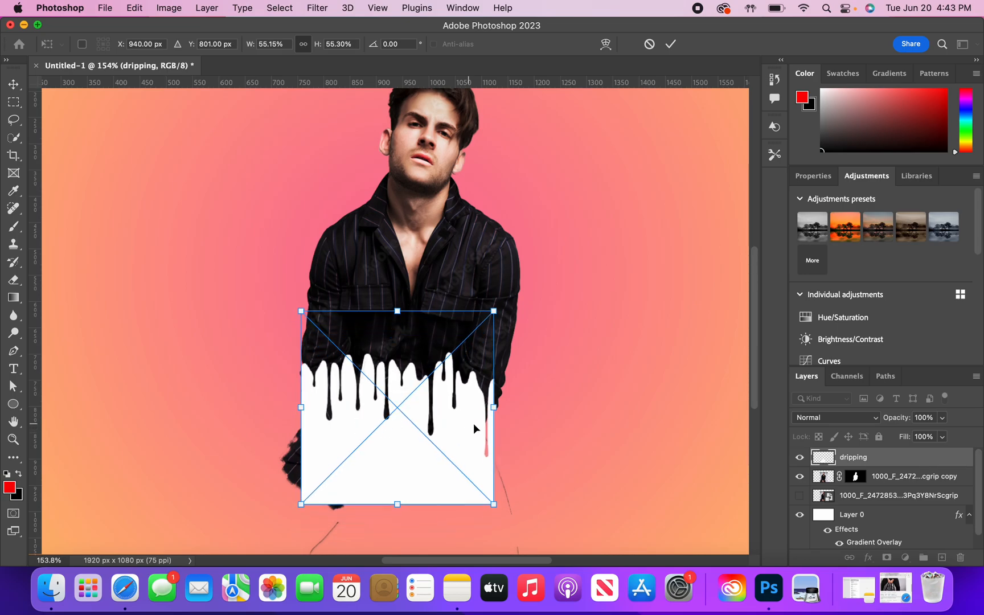
drag(493, 407, 511, 407)
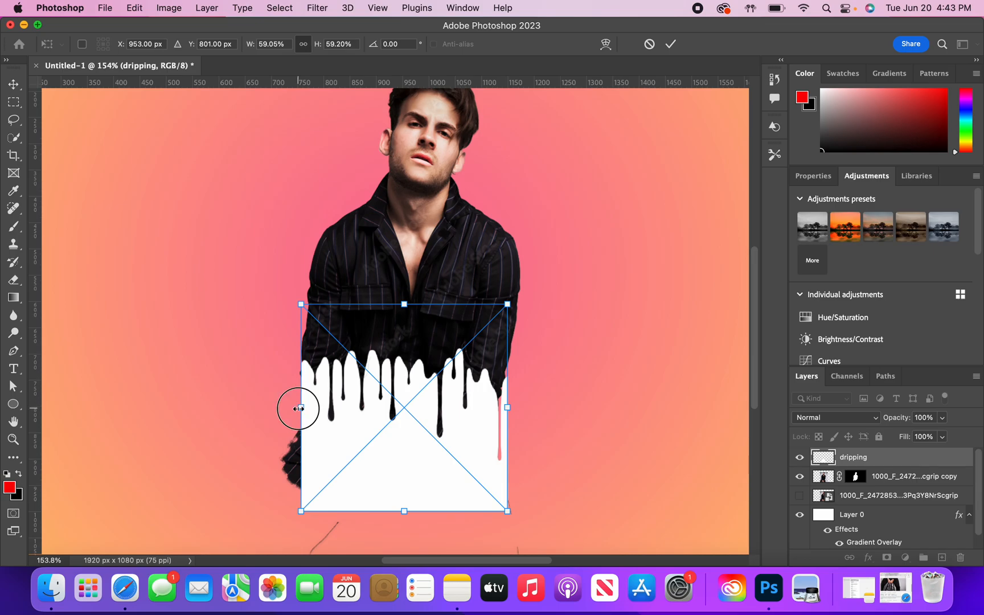
drag(295, 408, 292, 408)
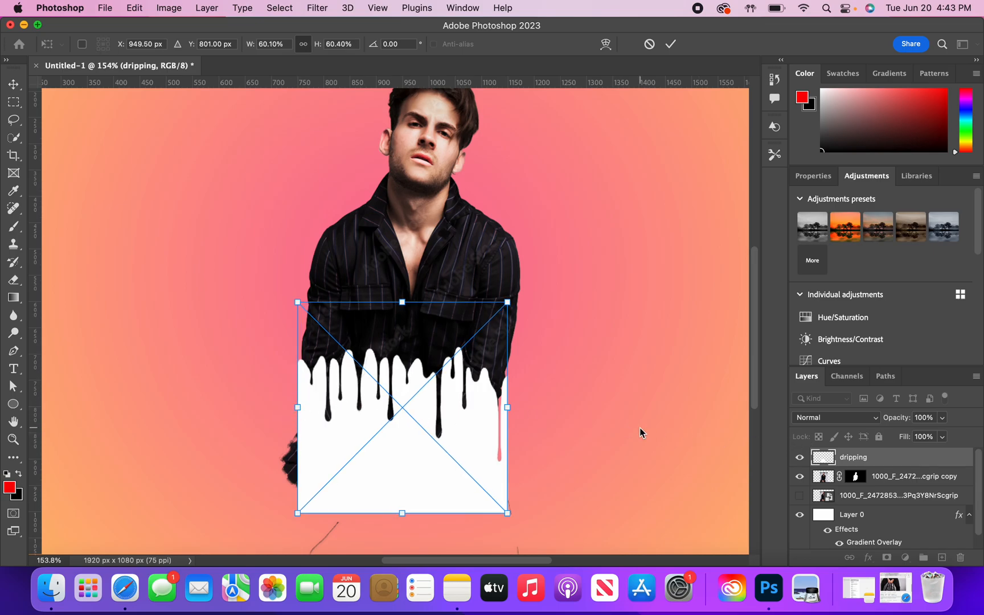
key(Return)
- Delete the area matching the dripping layer's outline from the man's cut-out copy layer, with the dripping layer hidden and the selection cleared
key(w)
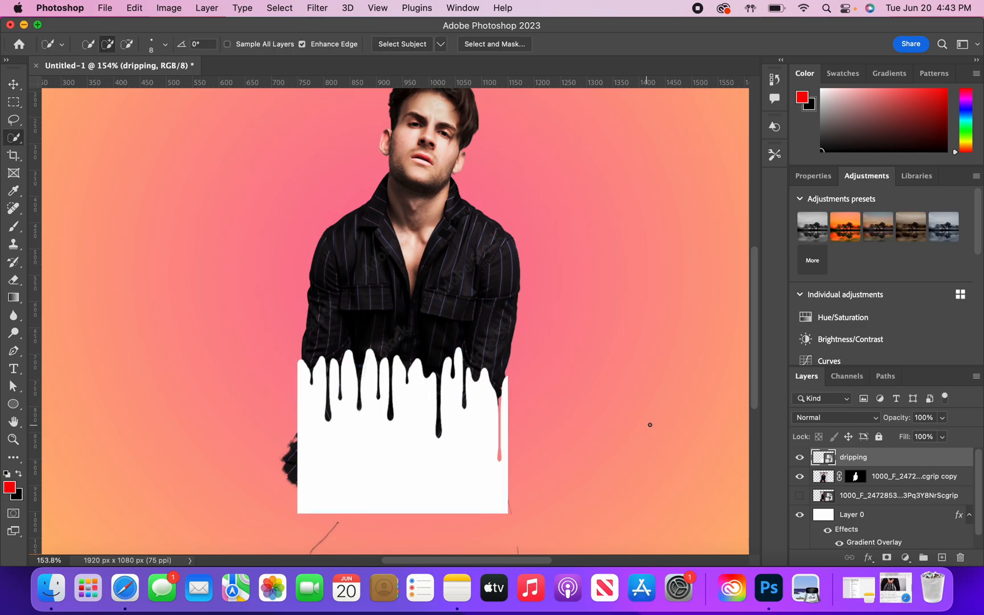
super+click(817, 460)
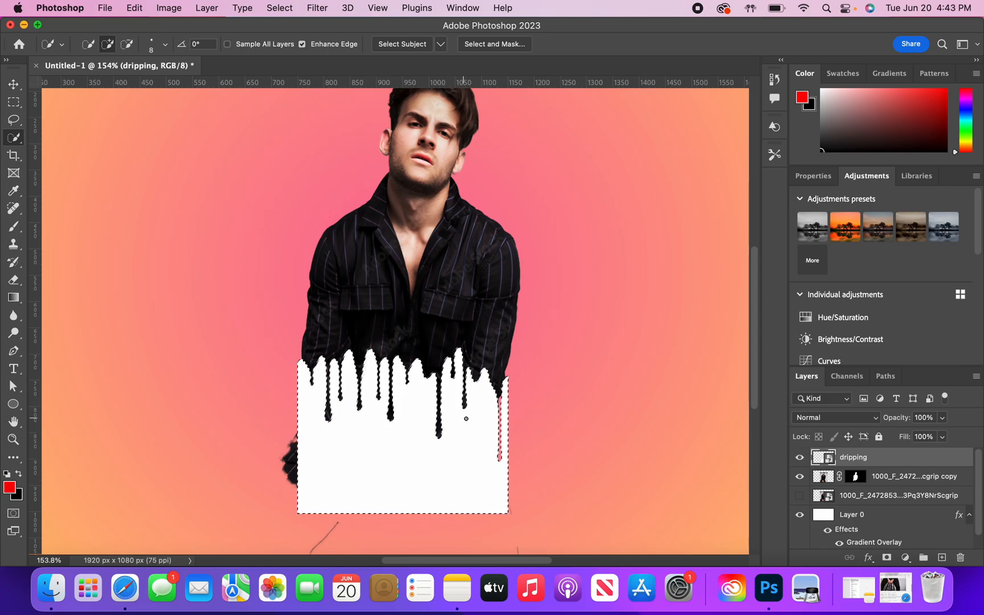
click(893, 479)
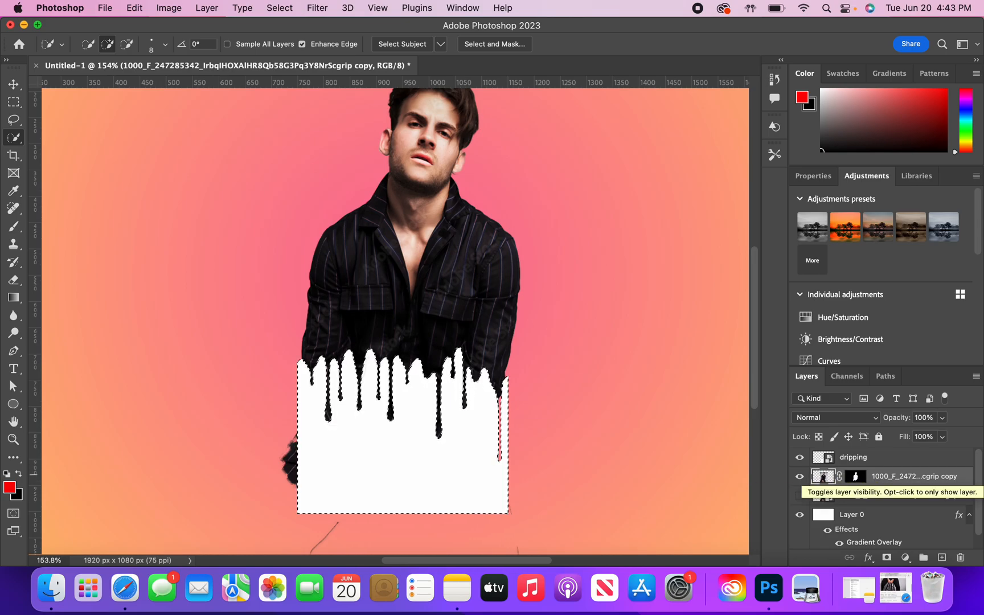
click(799, 458)
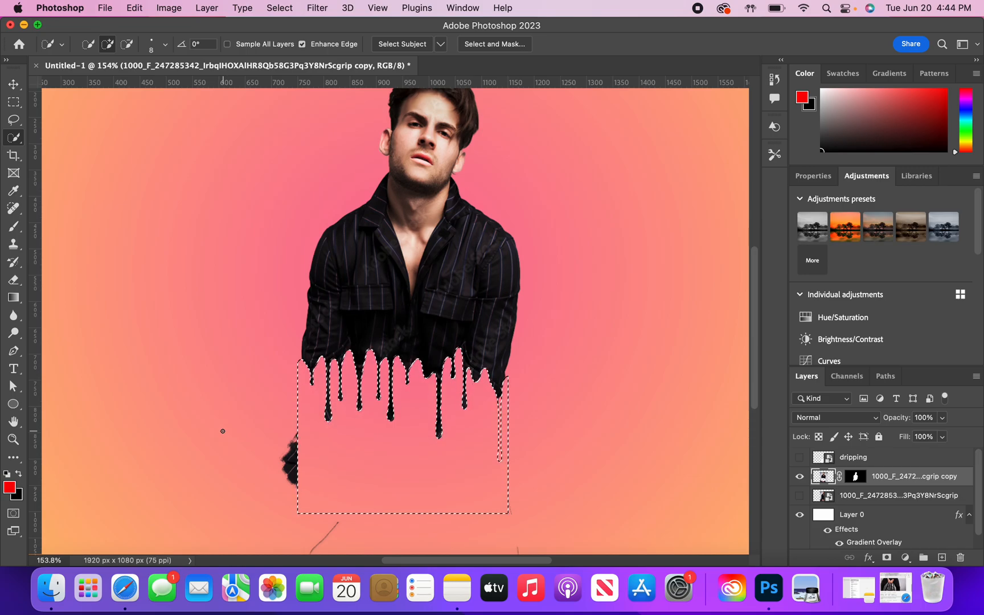
key(super+d)
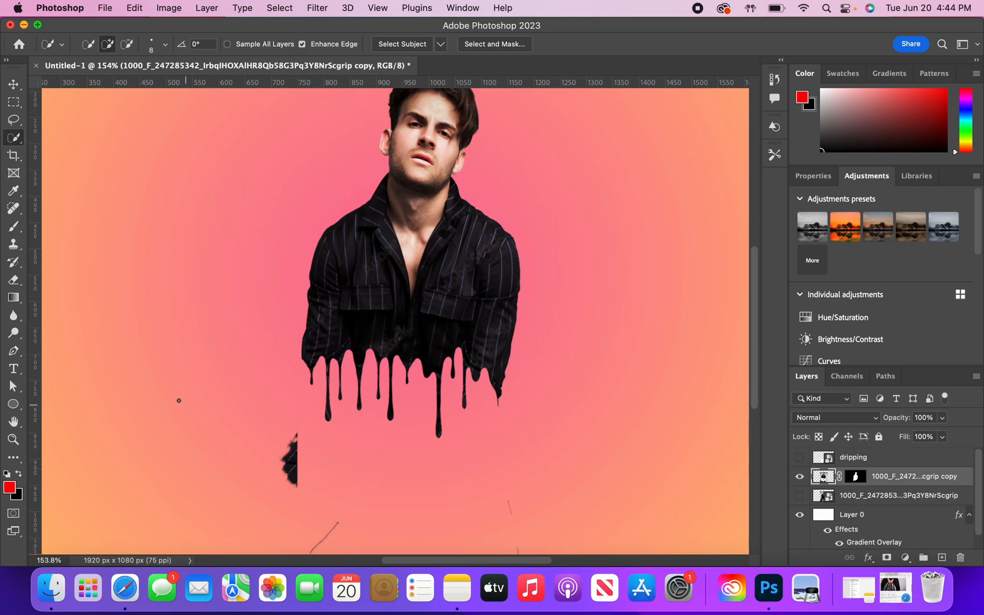
- Erase the leftover leg fragments, stray lines and the jagged tip below the sleeve with a 31 px eraser
click(14, 280)
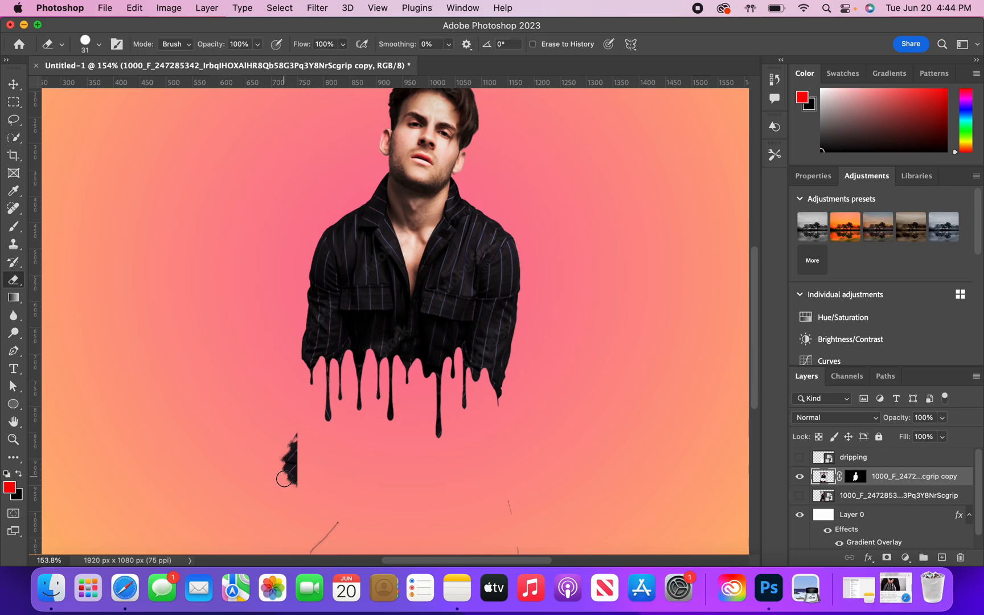
mouse_move(281, 474)
mouse_down()
mouse_move(287, 437)
mouse_move(287, 485)
mouse_move(293, 431)
mouse_move(309, 546)
mouse_move(336, 524)
mouse_move(318, 542)
mouse_move(471, 536)
mouse_move(518, 548)
mouse_move(509, 504)
mouse_move(530, 463)
mouse_up()
scroll(538, 458, up, 5)
scroll(538, 458, right, 2)
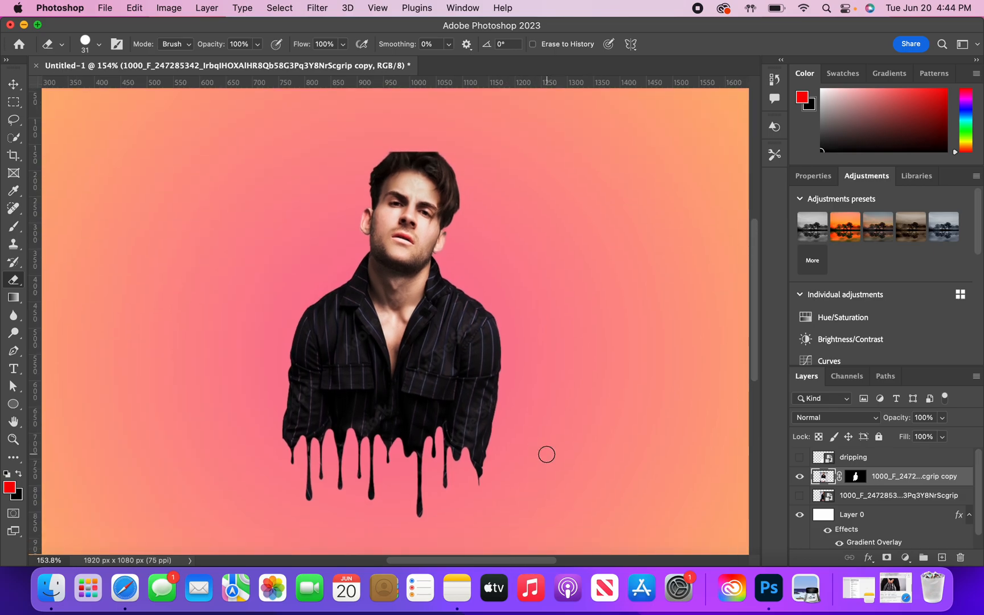
mouse_move(490, 506)
mouse_down()
mouse_move(481, 462)
mouse_move(497, 429)
mouse_move(475, 466)
mouse_move(489, 456)
mouse_up()
scroll(510, 448, right, 2)
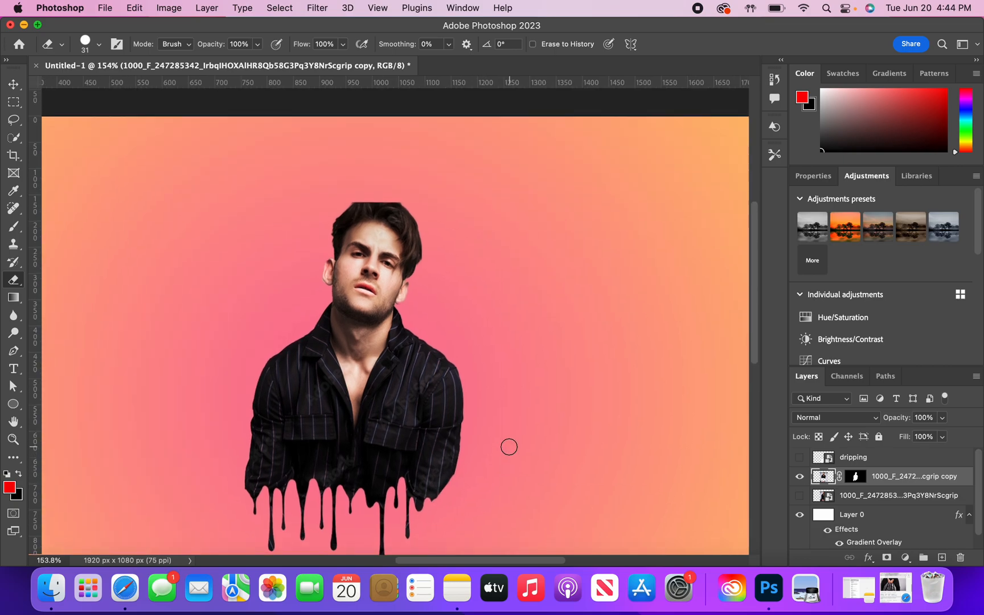
- Create a new empty layer and place it directly below the man's cut-out copy layer
scroll(509, 447, up, 1)
scroll(509, 448, down, 5)
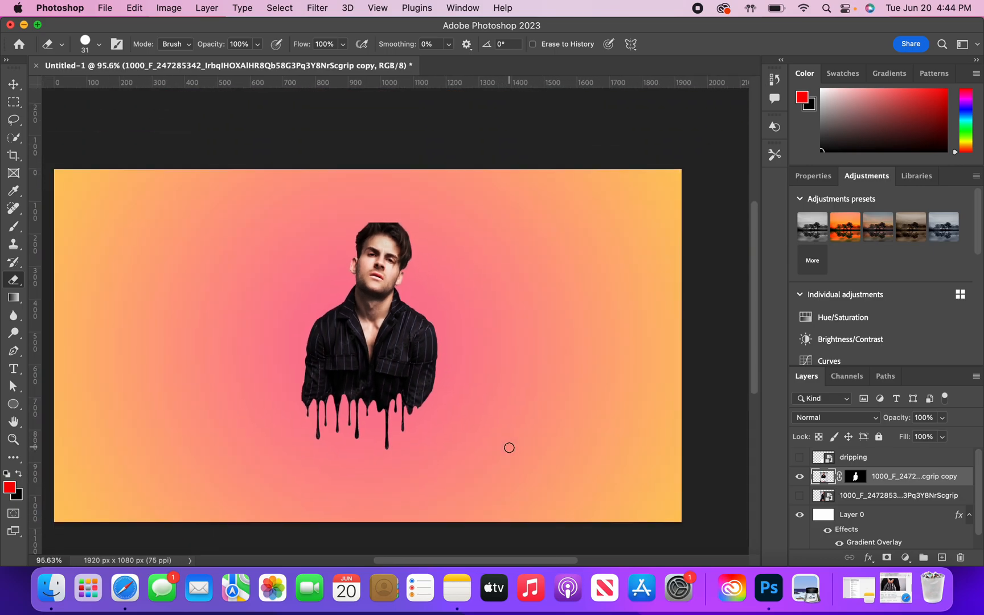
scroll(509, 448, down, 3)
scroll(509, 447, left, 1)
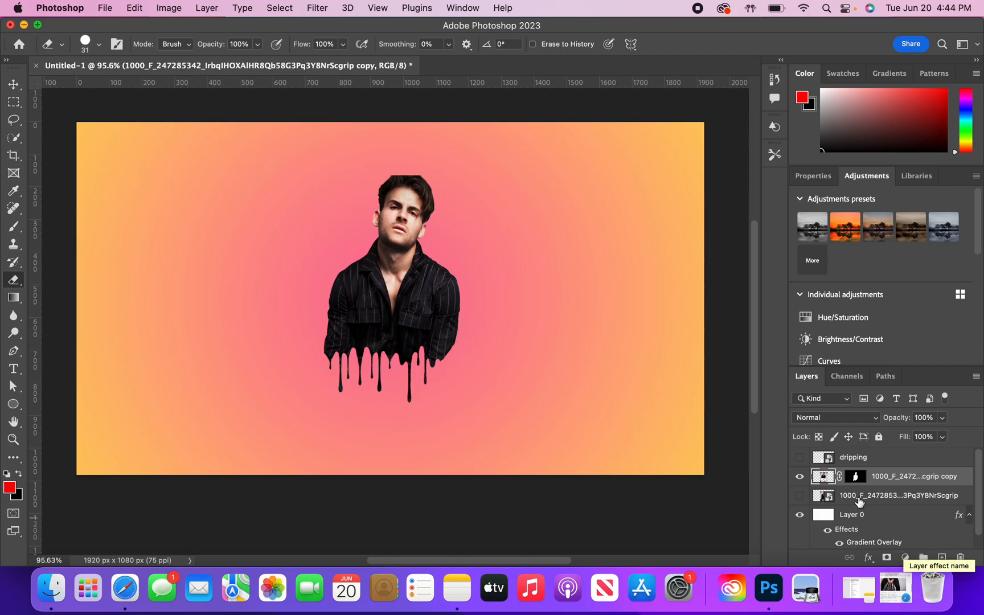
click(870, 556)
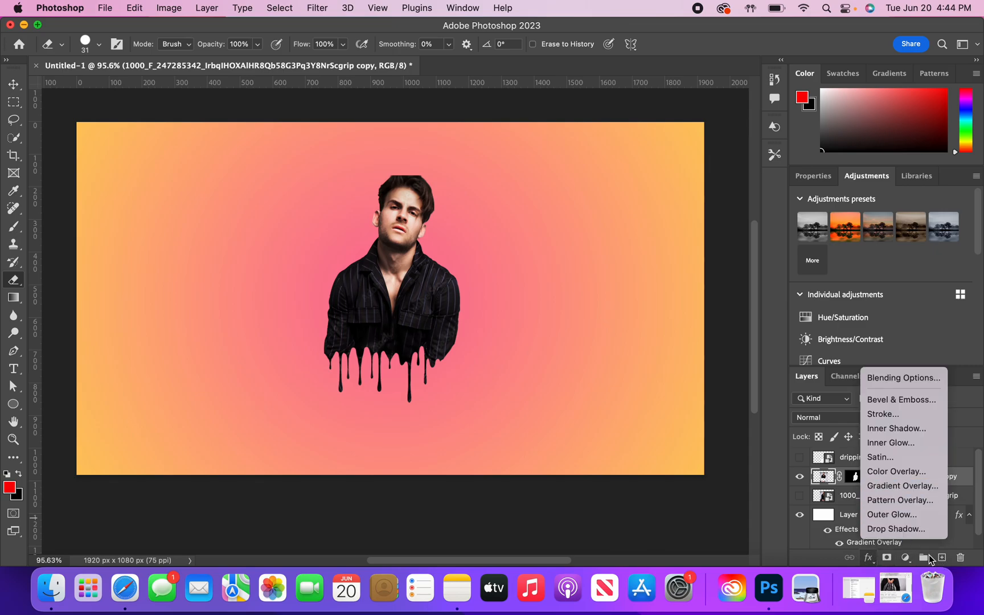
click(940, 562)
click(941, 558)
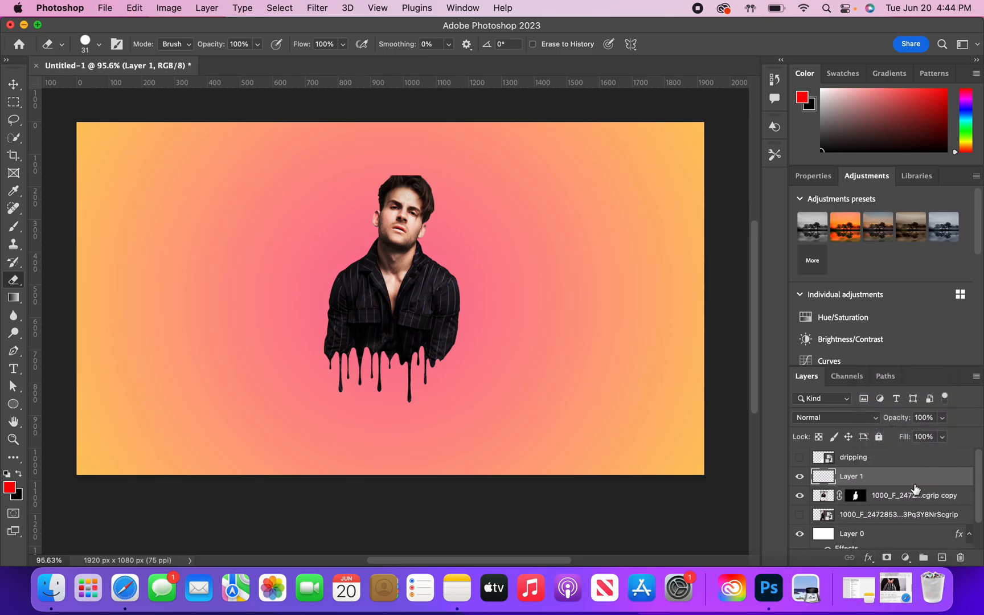
drag(891, 475, 883, 502)
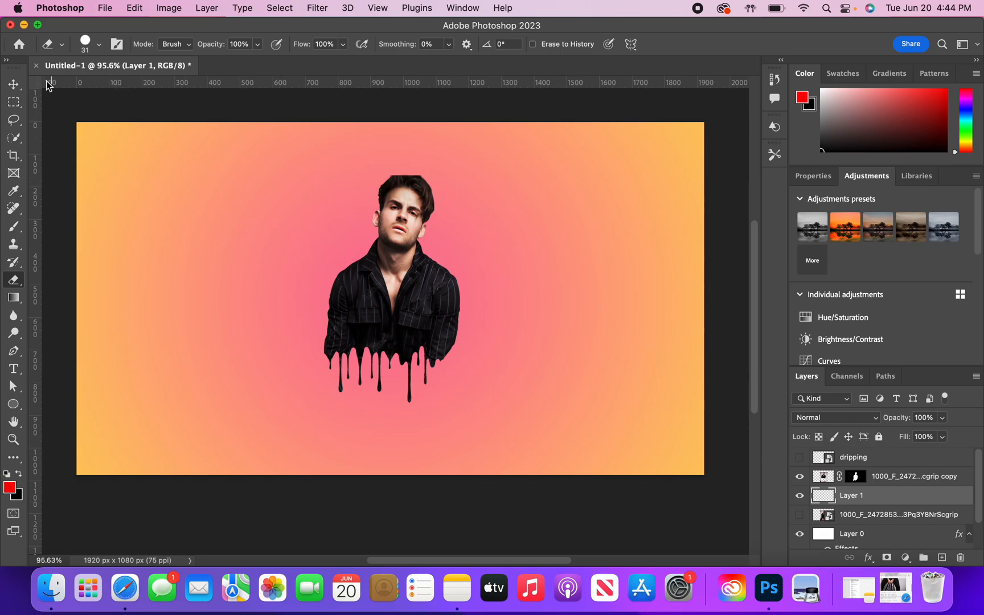
- Set the spatter brush to 169 px and paint red splatter on both sides of the man's head on the new layer
click(14, 226)
click(96, 47)
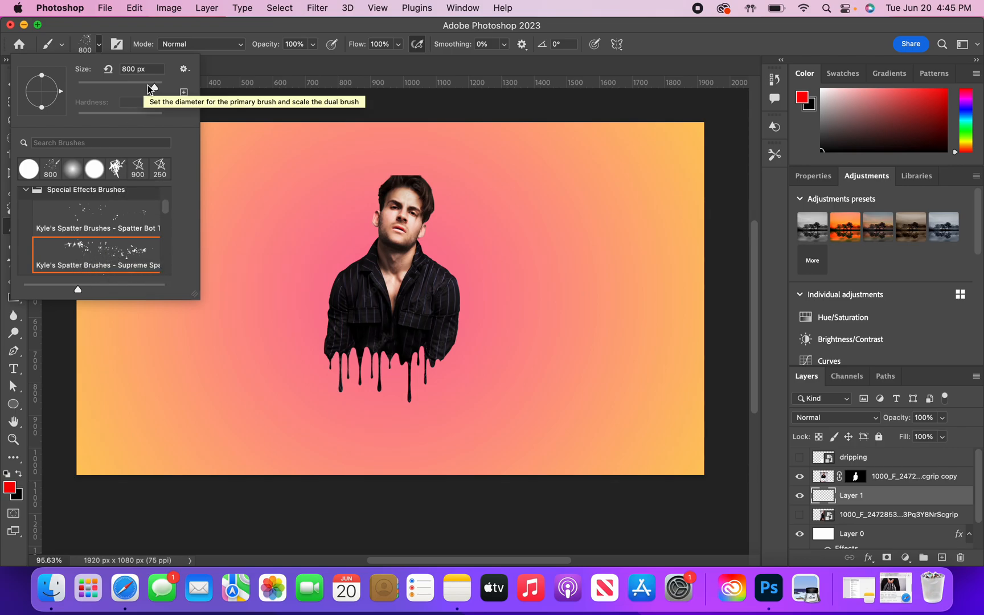
mouse_move(154, 89)
mouse_down()
mouse_move(106, 89)
mouse_move(133, 89)
mouse_up()
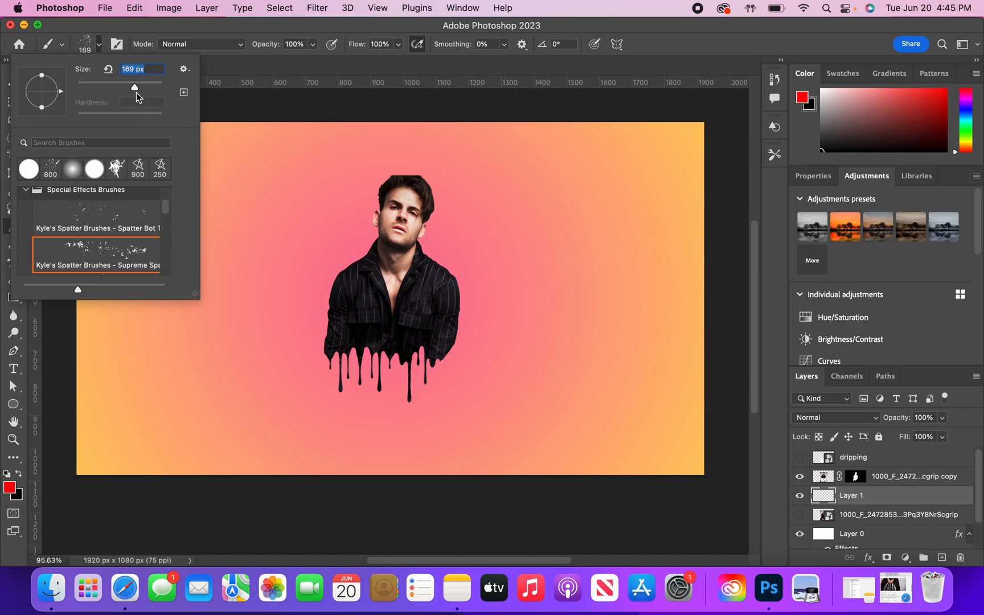
key(Return)
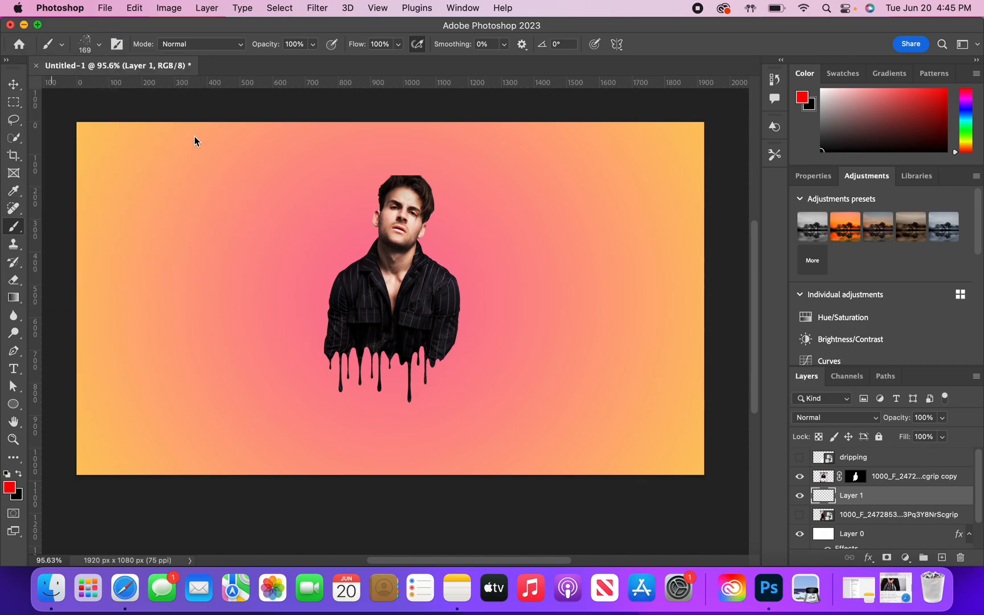
right_click(867, 501)
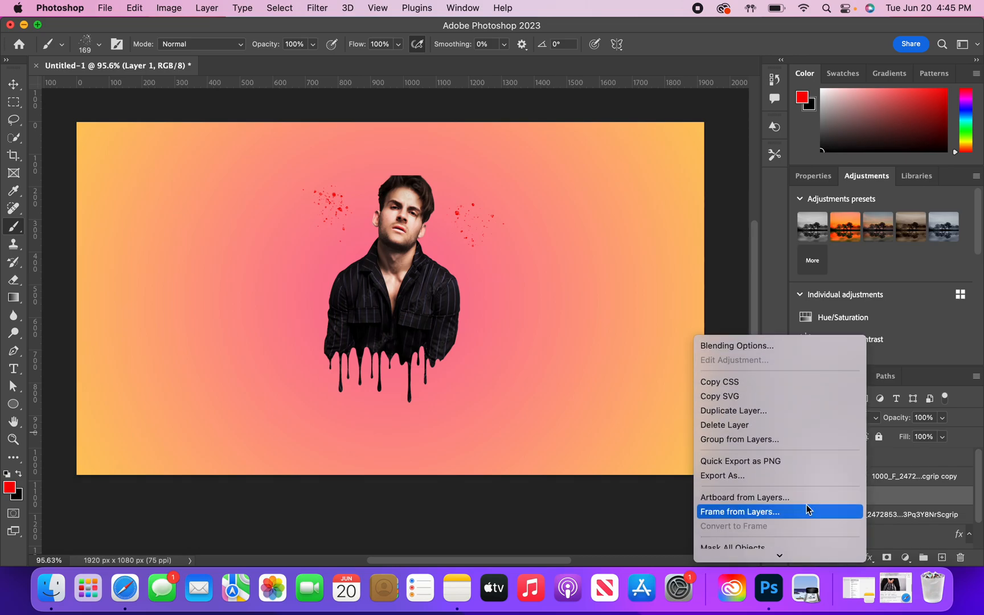
scroll(806, 504, down, 10)
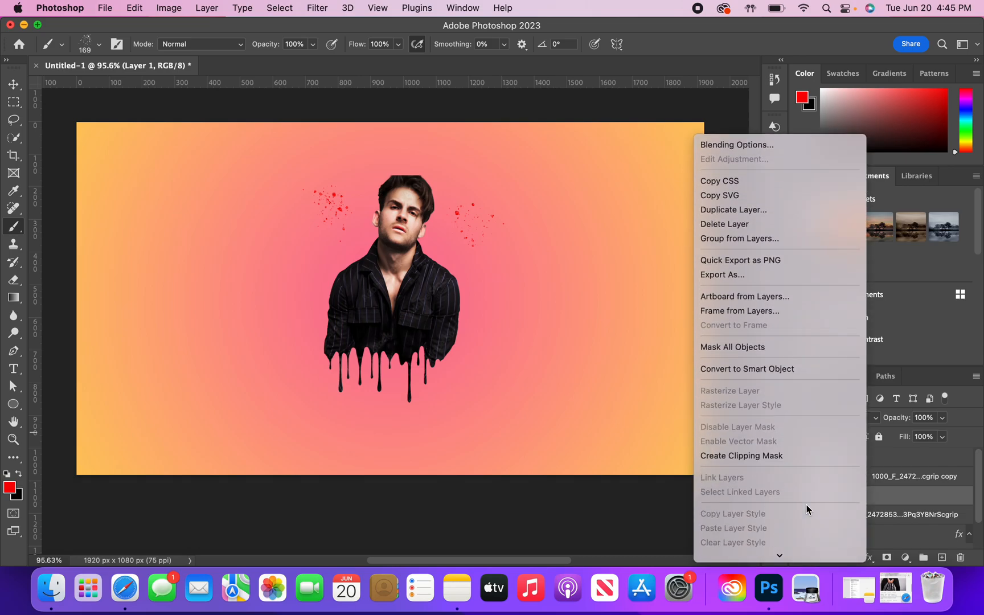
click(900, 483)
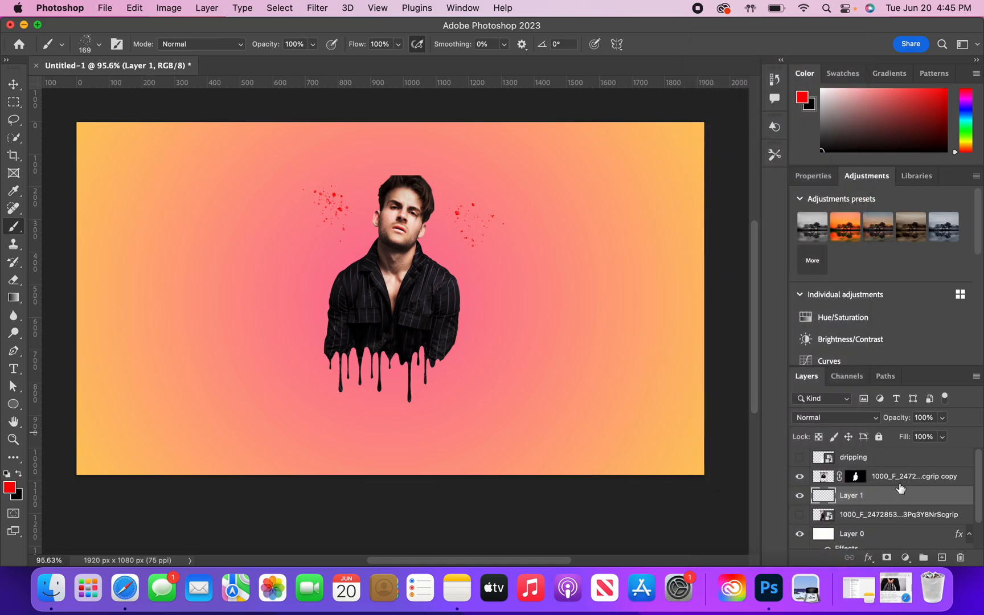
- Add a Drop Shadow to the man's cut-out copy layer with Linear Burn, 100% opacity, 90° angle, 5 px distance and 0 px size
click(889, 478)
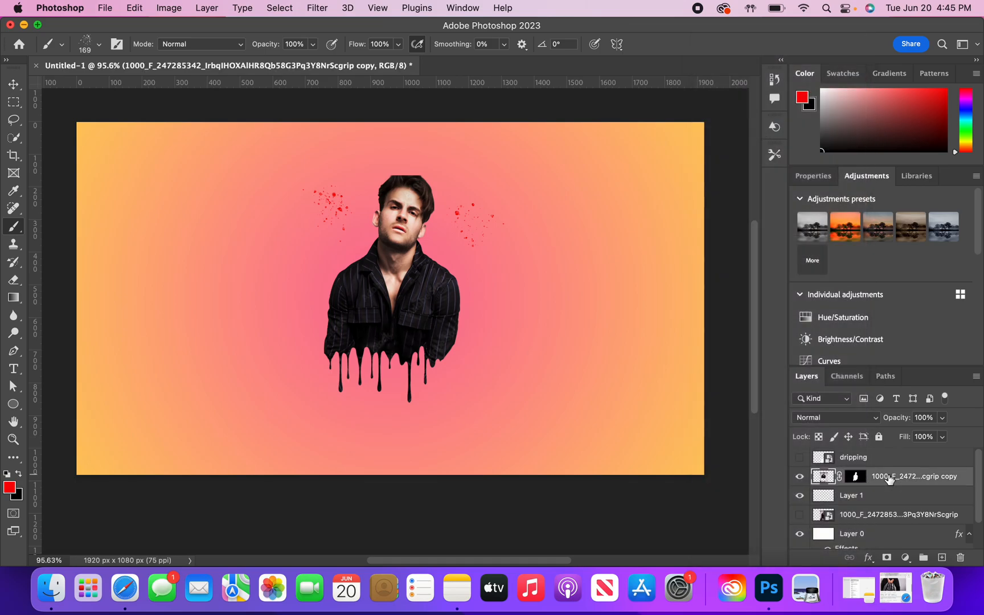
click(868, 559)
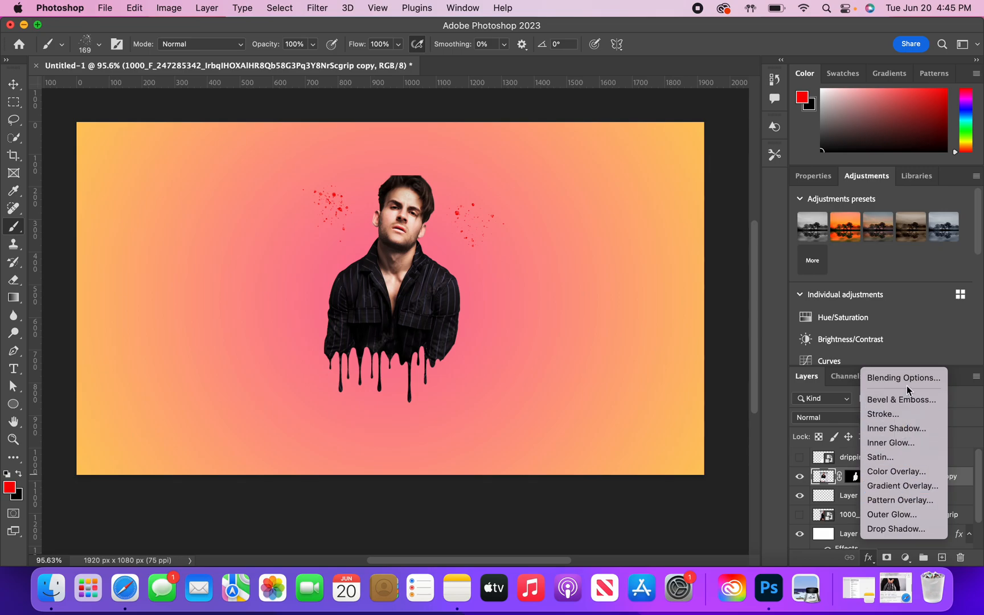
click(900, 529)
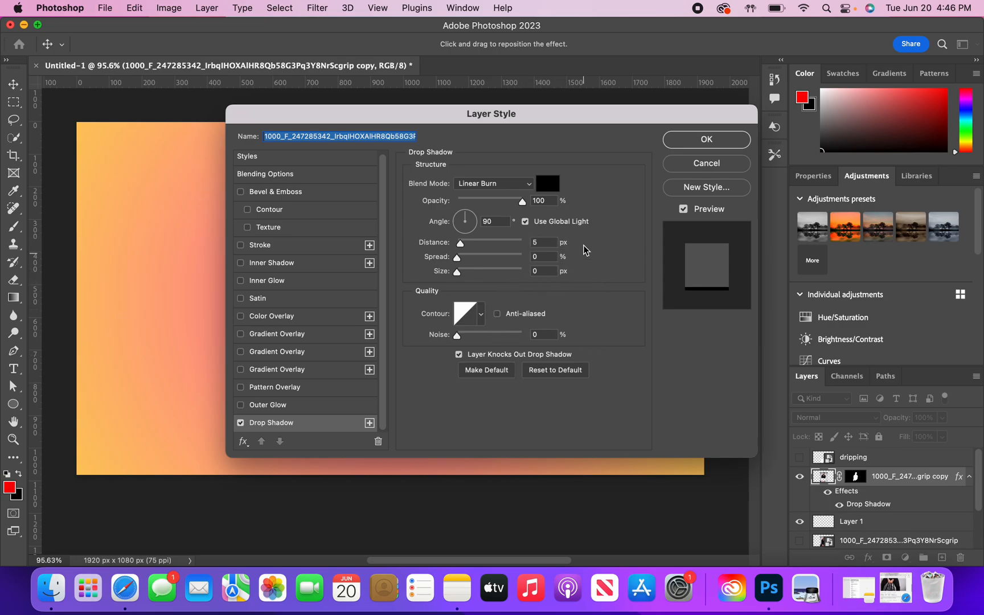
click(706, 140)
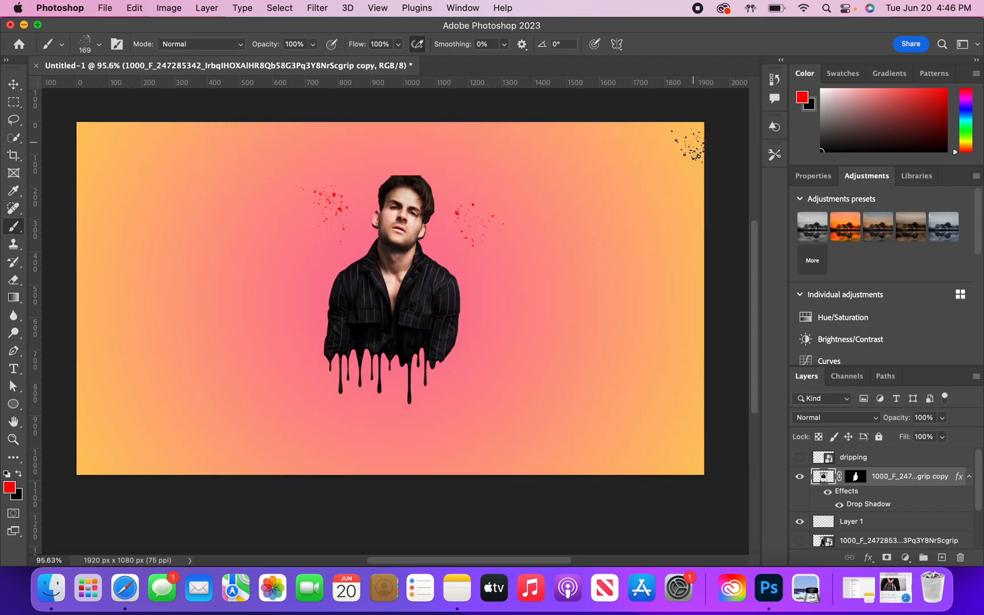
- Switch to the Move tool and review the whole composition with its splatter and dripping edge
scroll(537, 270, down, 2)
scroll(537, 270, left, 2)
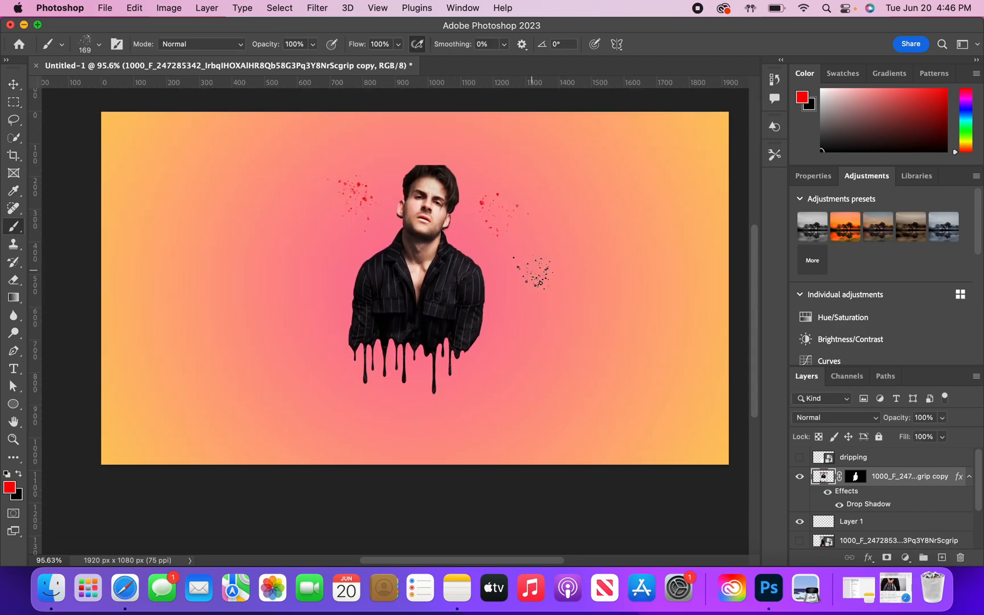
click(14, 83)
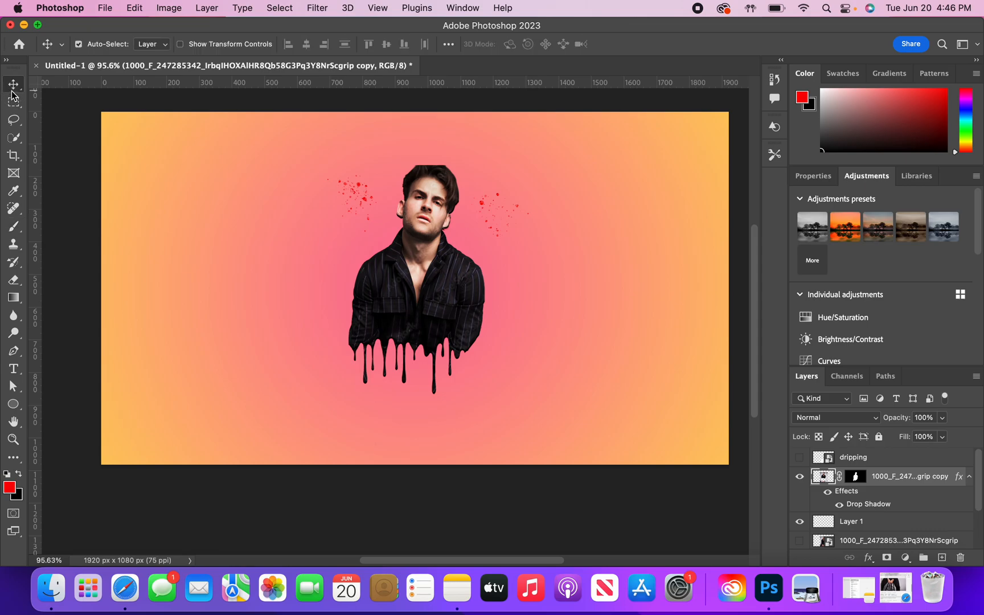
scroll(271, 209, up, 1)
scroll(271, 209, right, 2)
scroll(272, 209, down, 3)
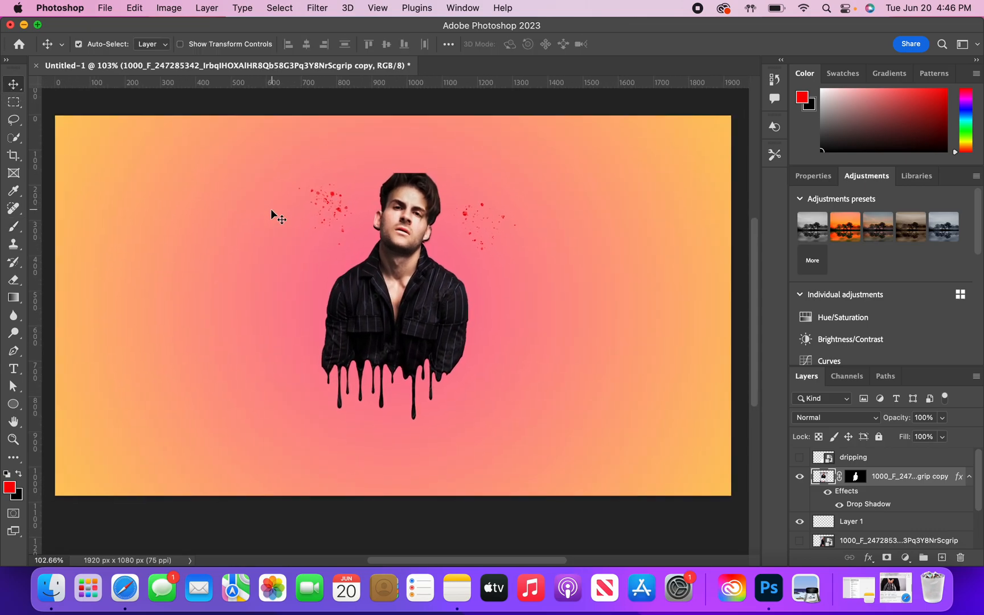
scroll(271, 211, down, 1)
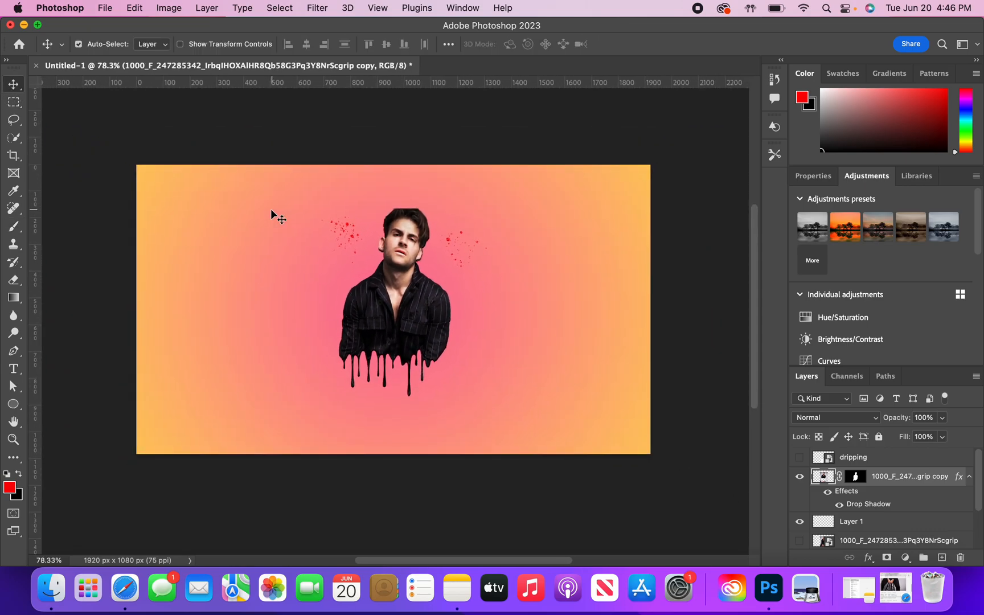